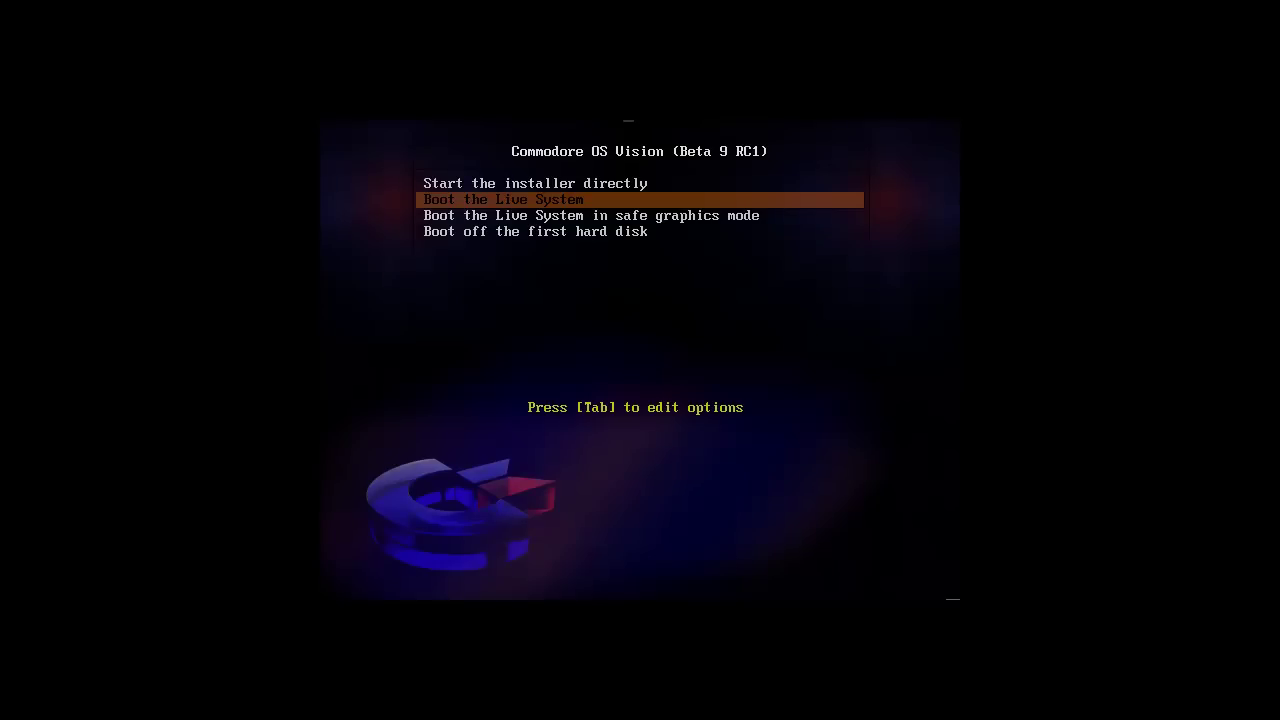
# - Boot the Live System, close the welcome terms and dismiss the proprietary drivers notice
pyautogui.press('Return')
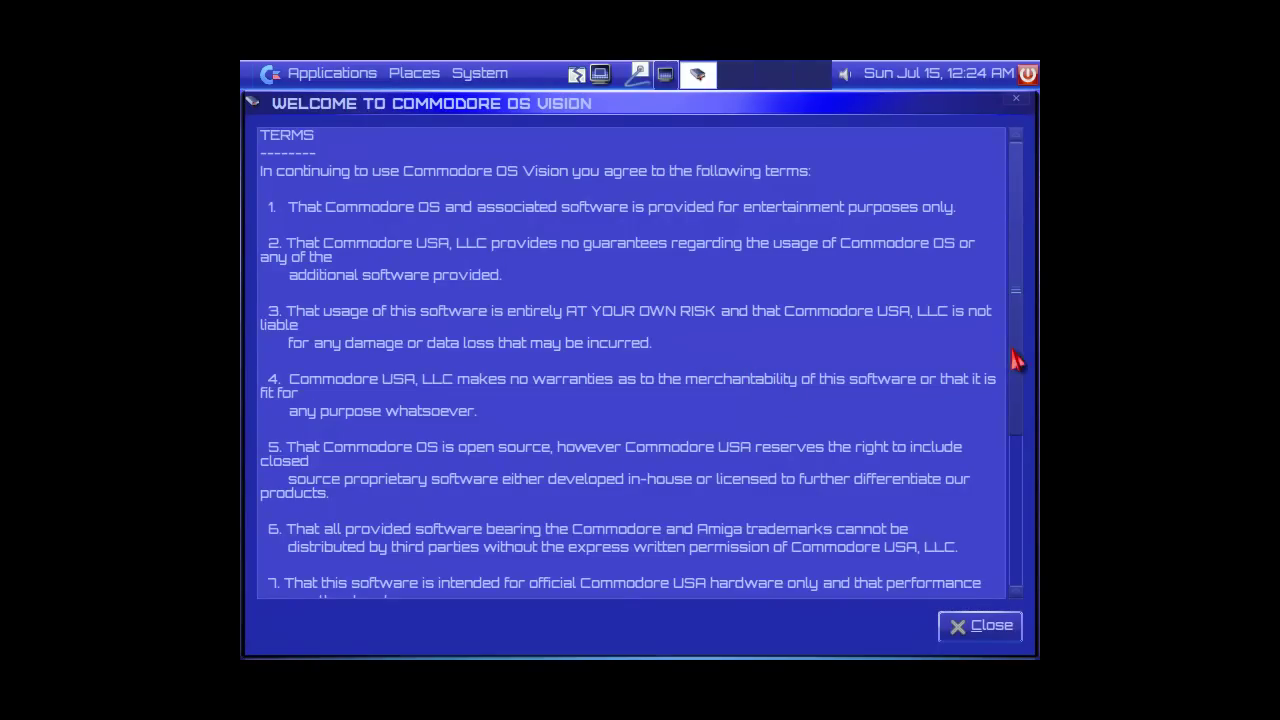
pyautogui.scroll(-5, 1015, 360)
pyautogui.click(980, 625)
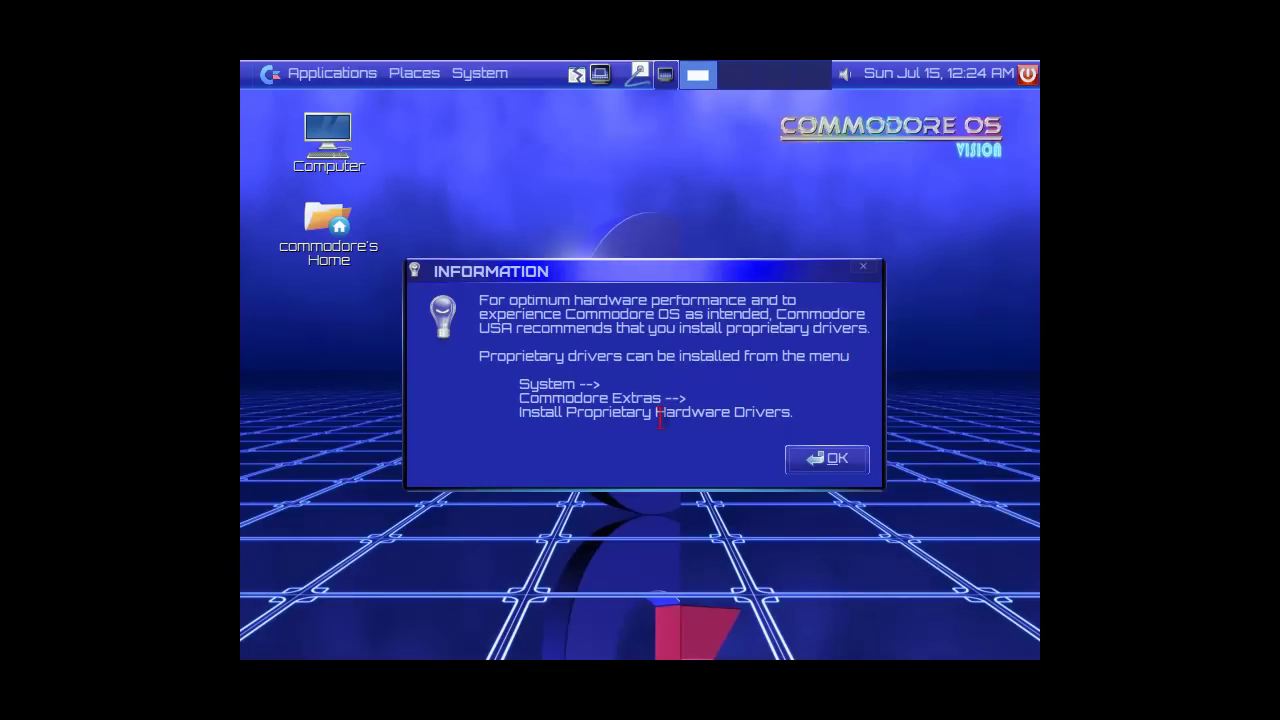
pyautogui.click(820, 460)
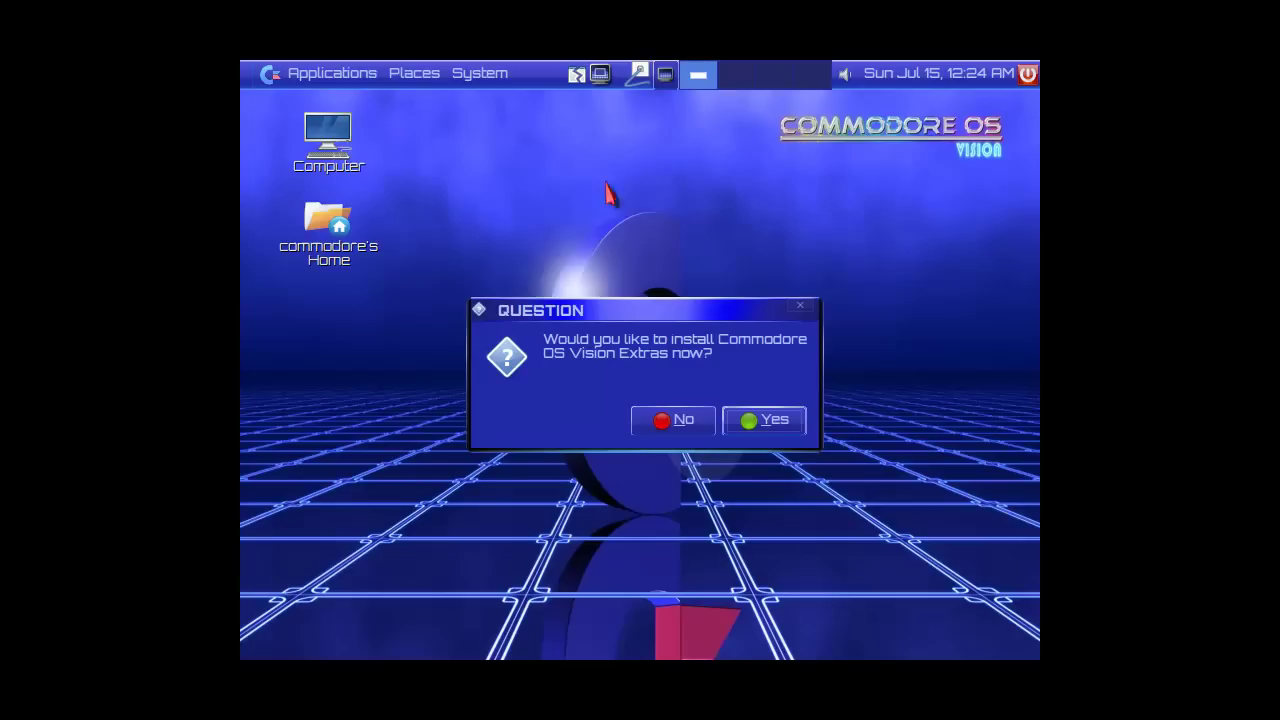
# - Try to install Commodore OS Vision Extras from DVD or portable media, and dismiss the remaining dialogs
pyautogui.click(761, 424)
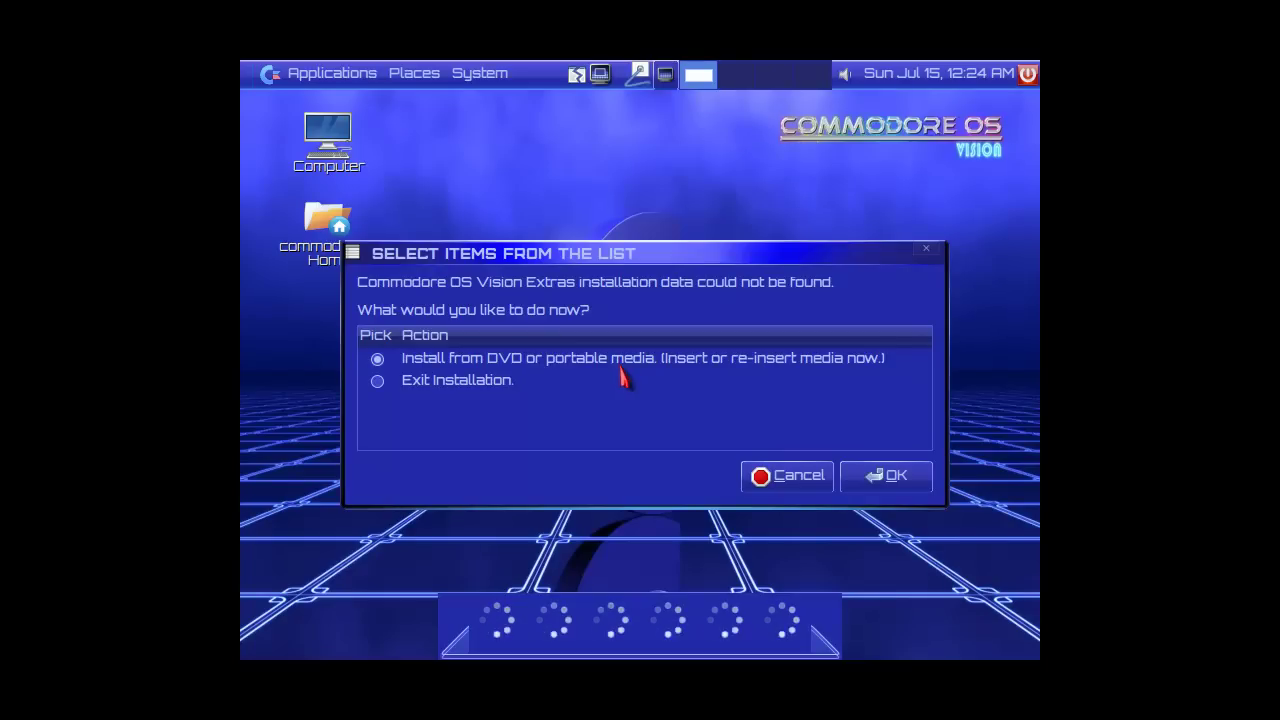
pyautogui.click(880, 474)
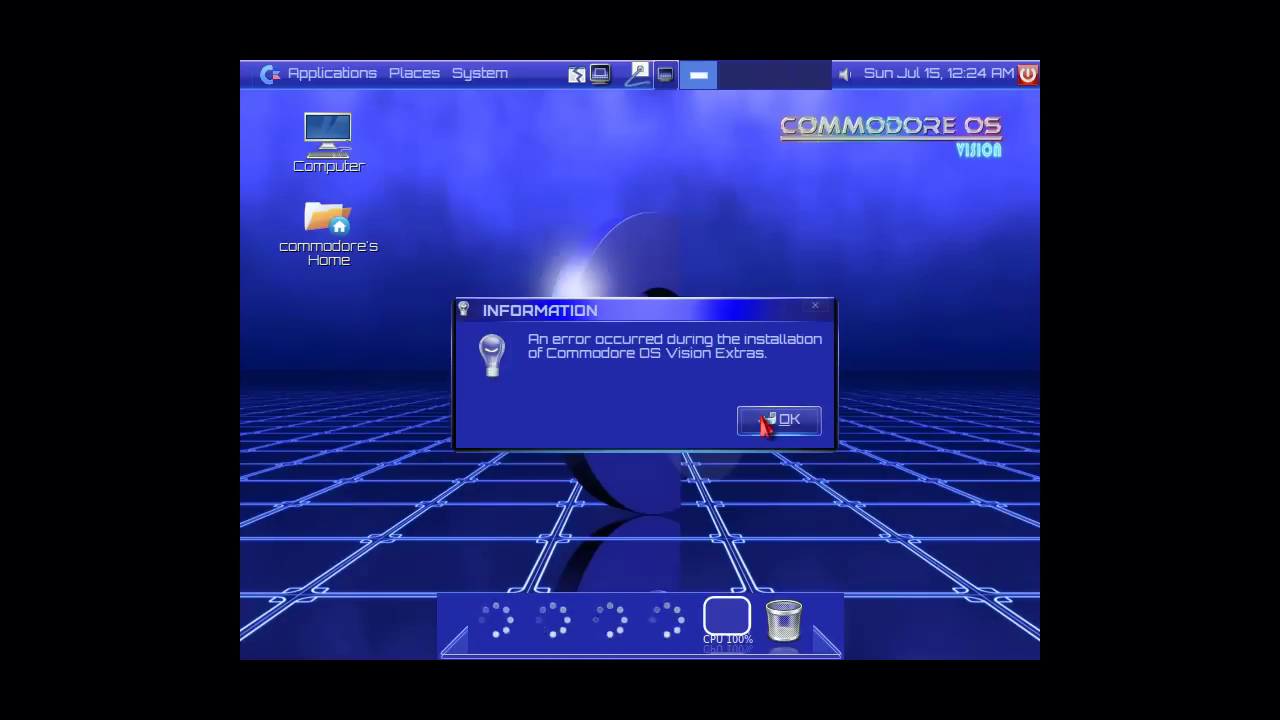
pyautogui.click(765, 421)
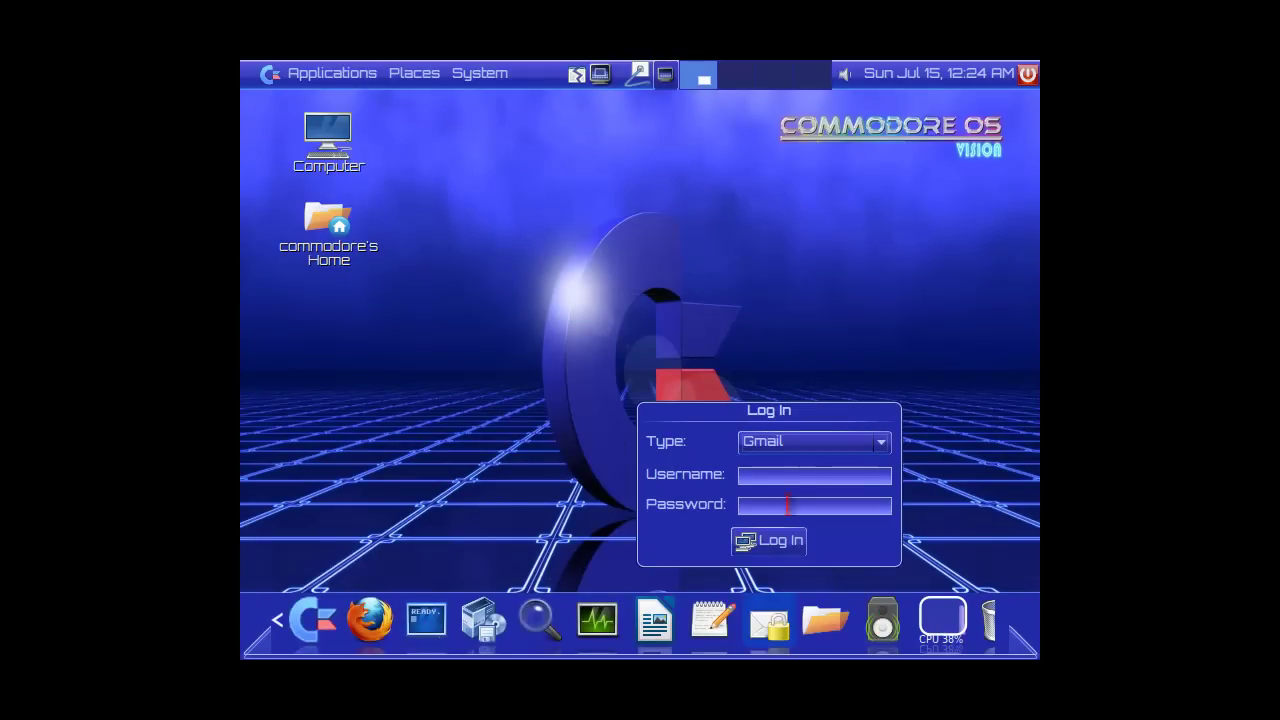
pyautogui.click(795, 541)
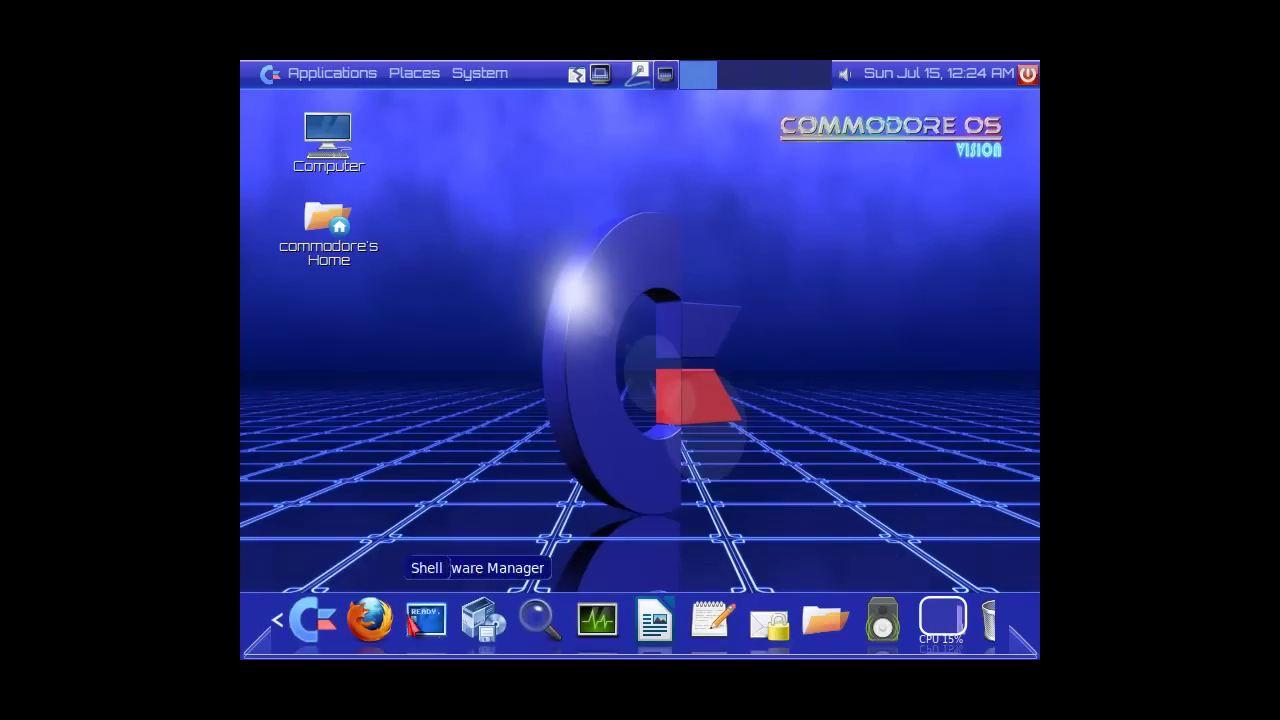
# - Open the classic software folder and look inside the C64 Games and Demos folders
pyautogui.click(328, 624)
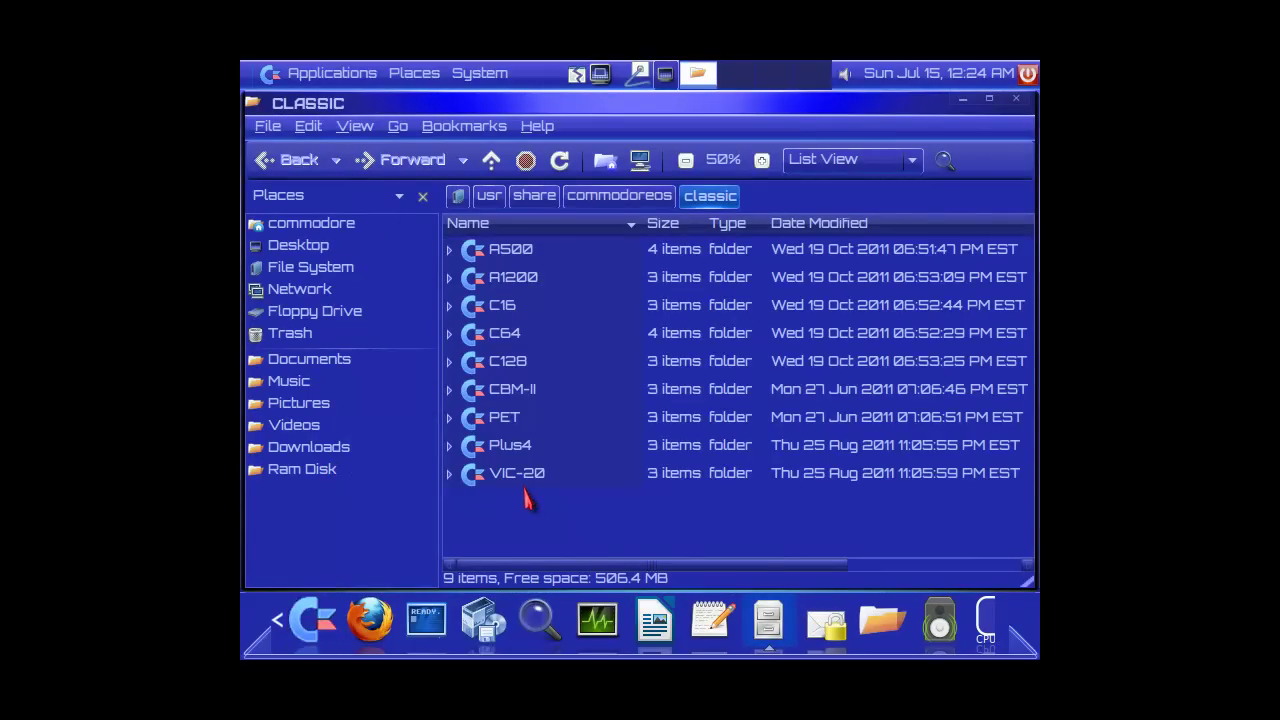
pyautogui.doubleClick(516, 338)
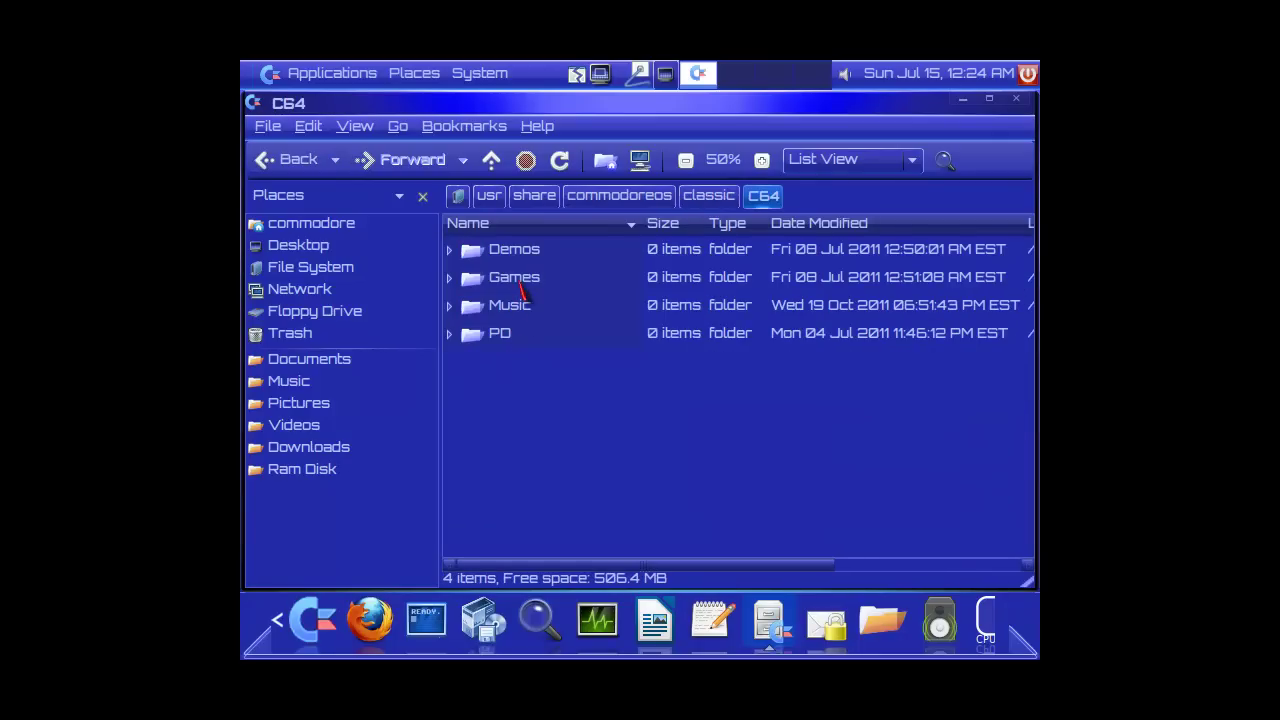
pyautogui.doubleClick(520, 288)
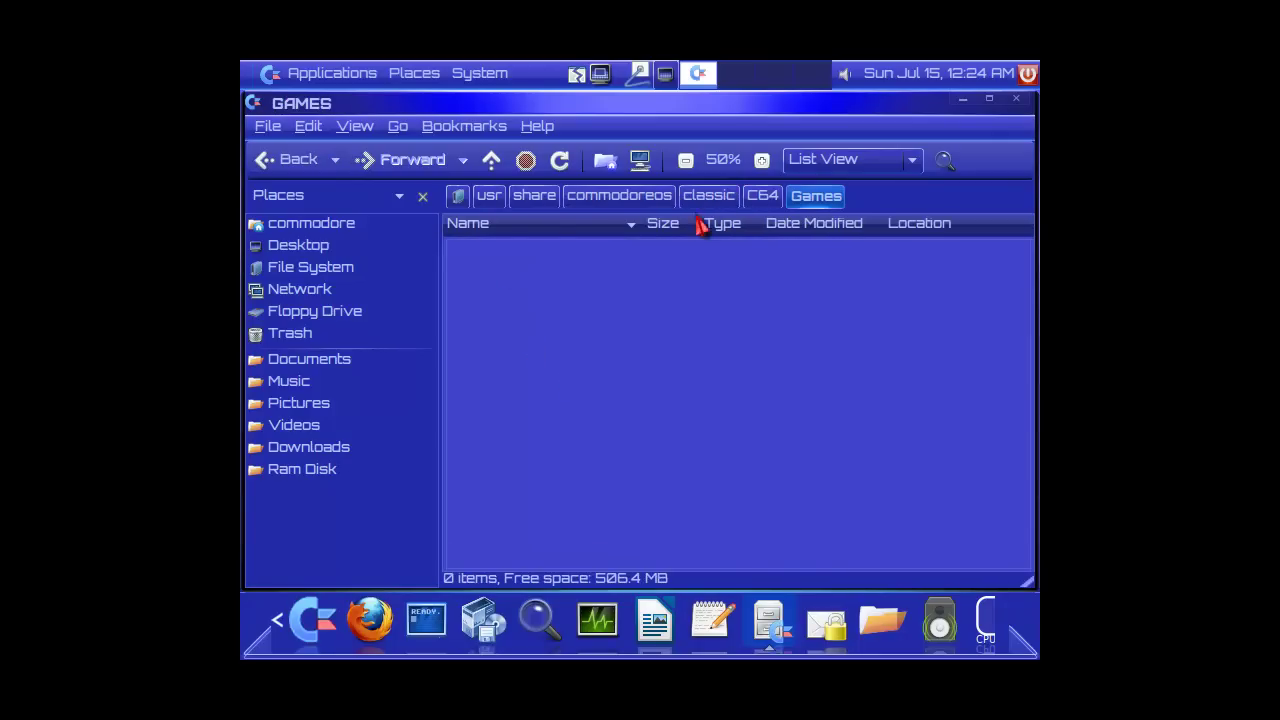
pyautogui.click(750, 197)
pyautogui.click(534, 258)
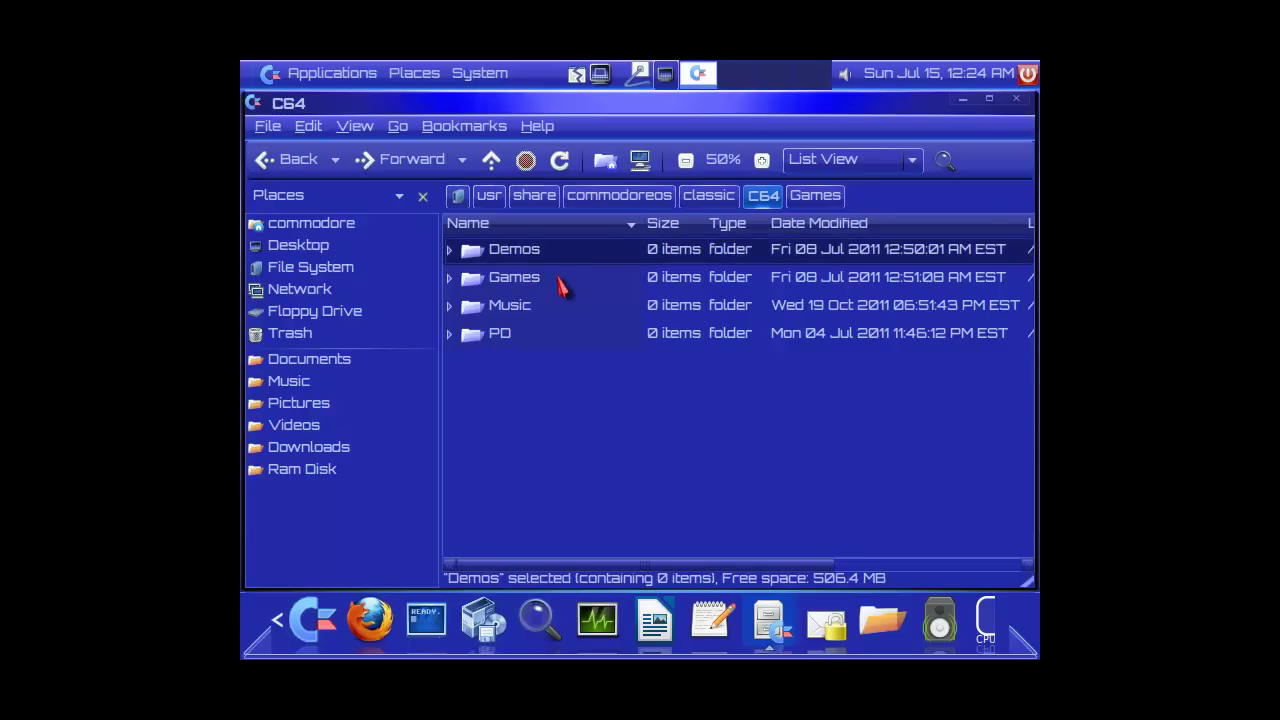
pyautogui.doubleClick(478, 258)
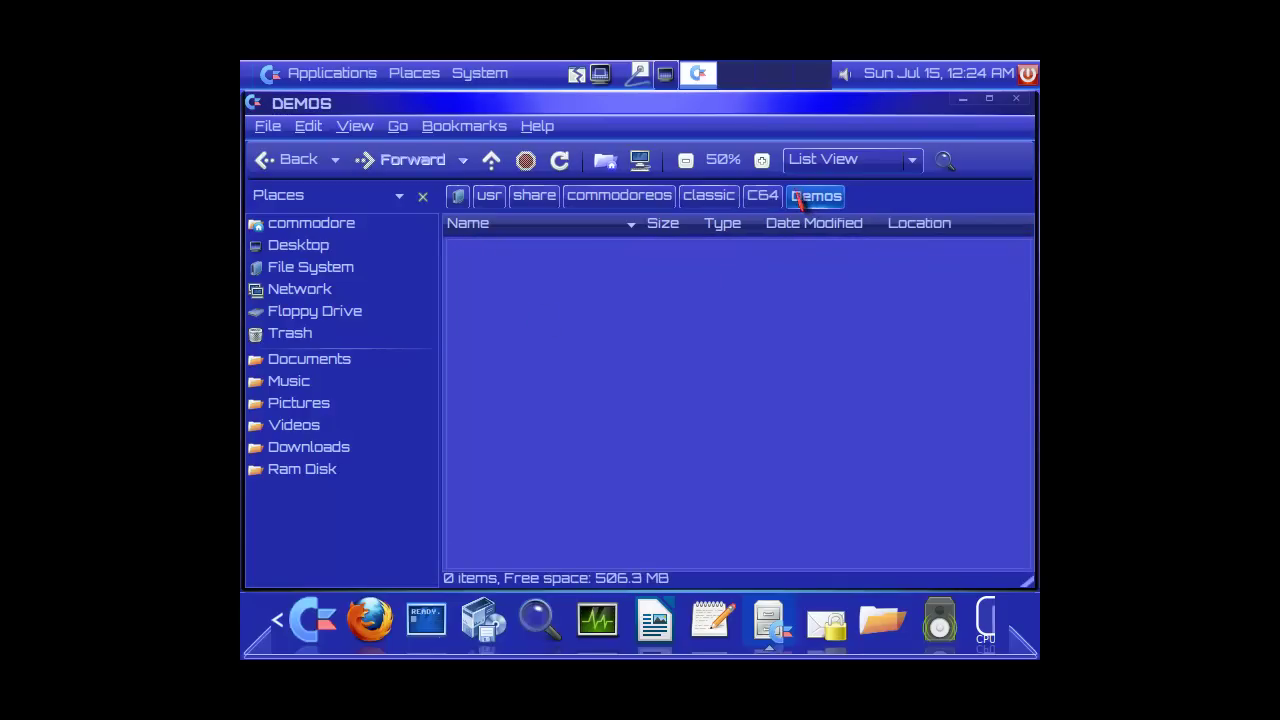
# - Go back to the classic folder, look inside the A500 Games folder and close the file browser
pyautogui.click(763, 197)
pyautogui.click(726, 200)
pyautogui.doubleClick(514, 245)
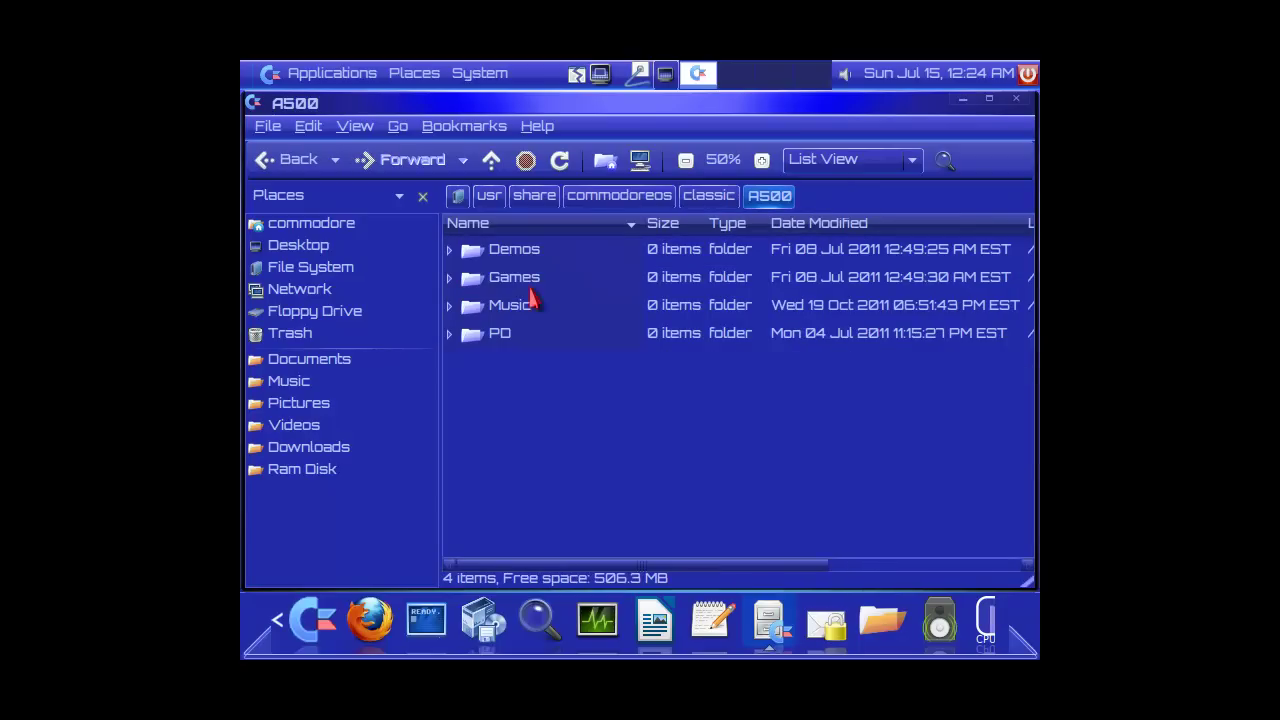
pyautogui.doubleClick(528, 281)
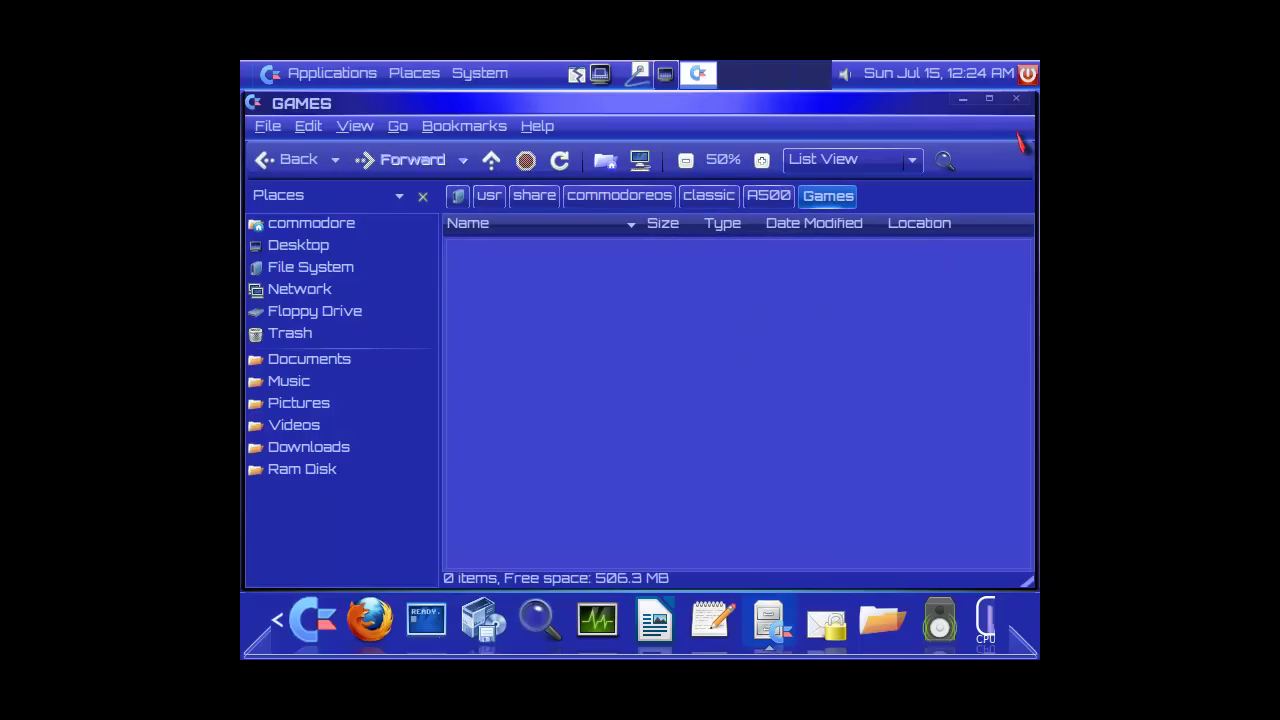
pyautogui.click(1016, 98)
# - Start the proprietary hardware drivers installation, accept the online connection notice and confirm the administrator password request
pyautogui.click(368, 77)
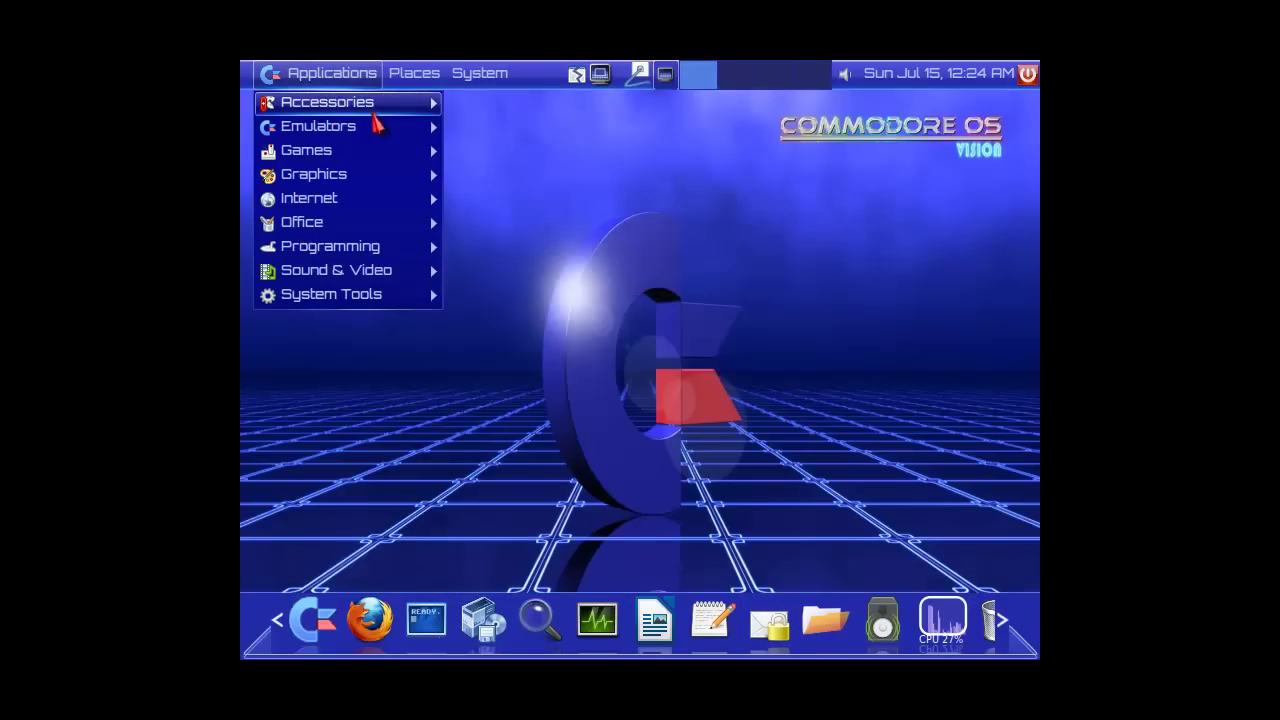
pyautogui.moveTo(430, 84)
pyautogui.moveTo(470, 80)
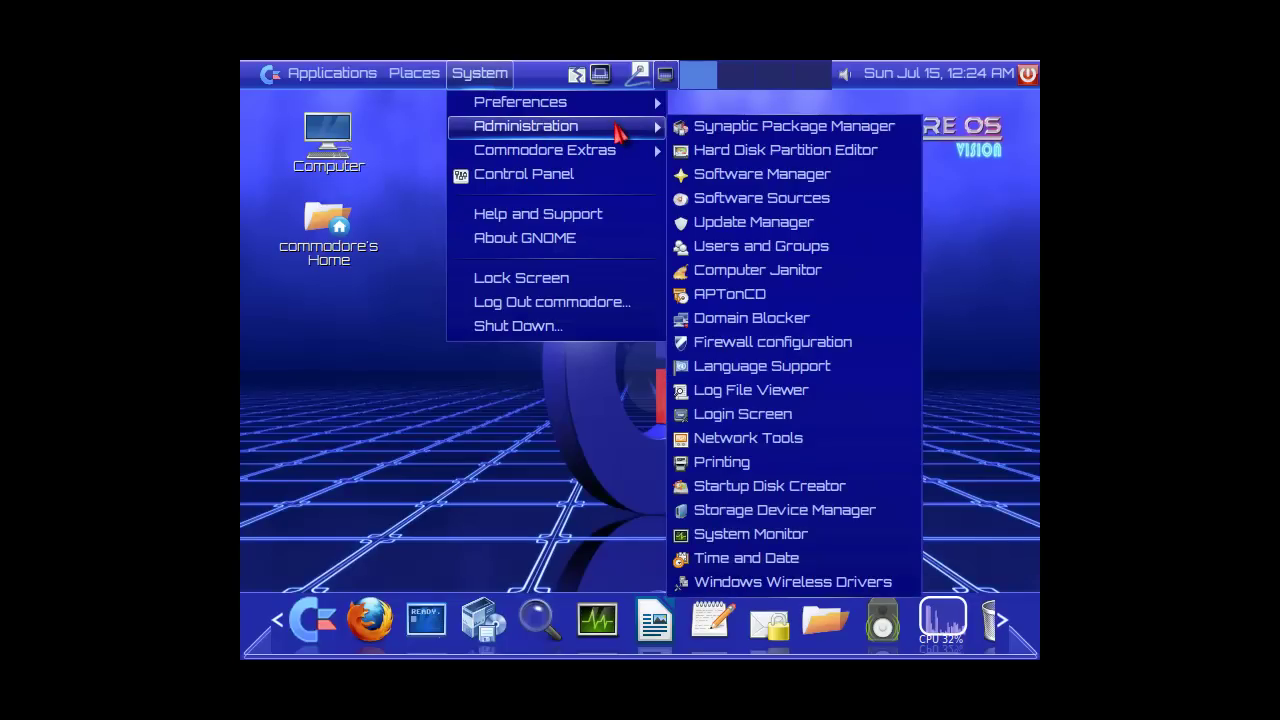
pyautogui.moveTo(605, 160)
pyautogui.click(766, 157)
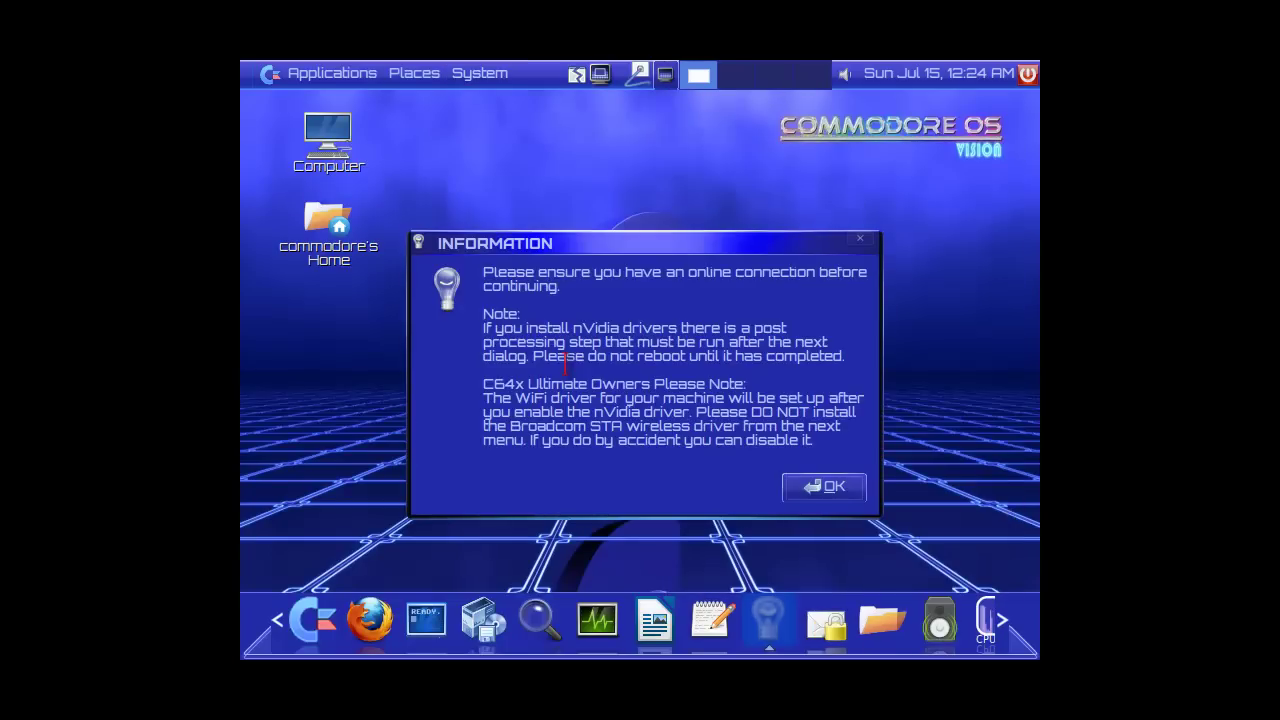
pyautogui.click(815, 489)
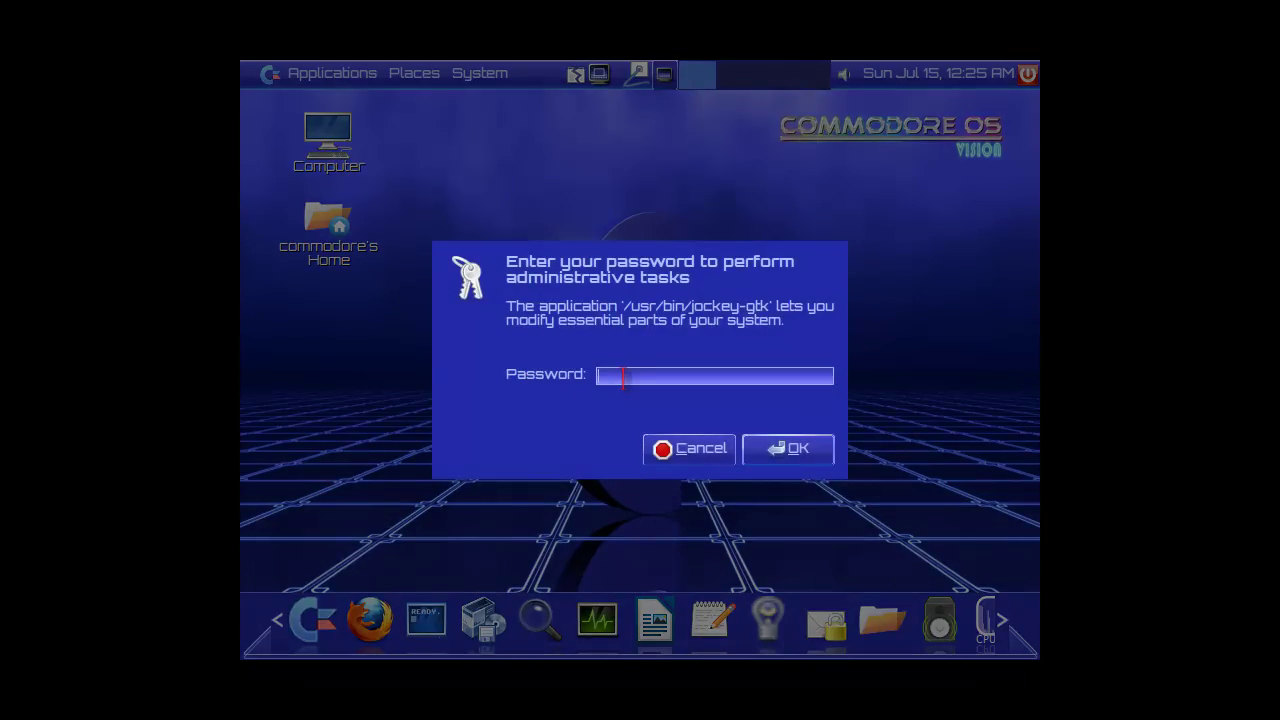
pyautogui.click(778, 452)
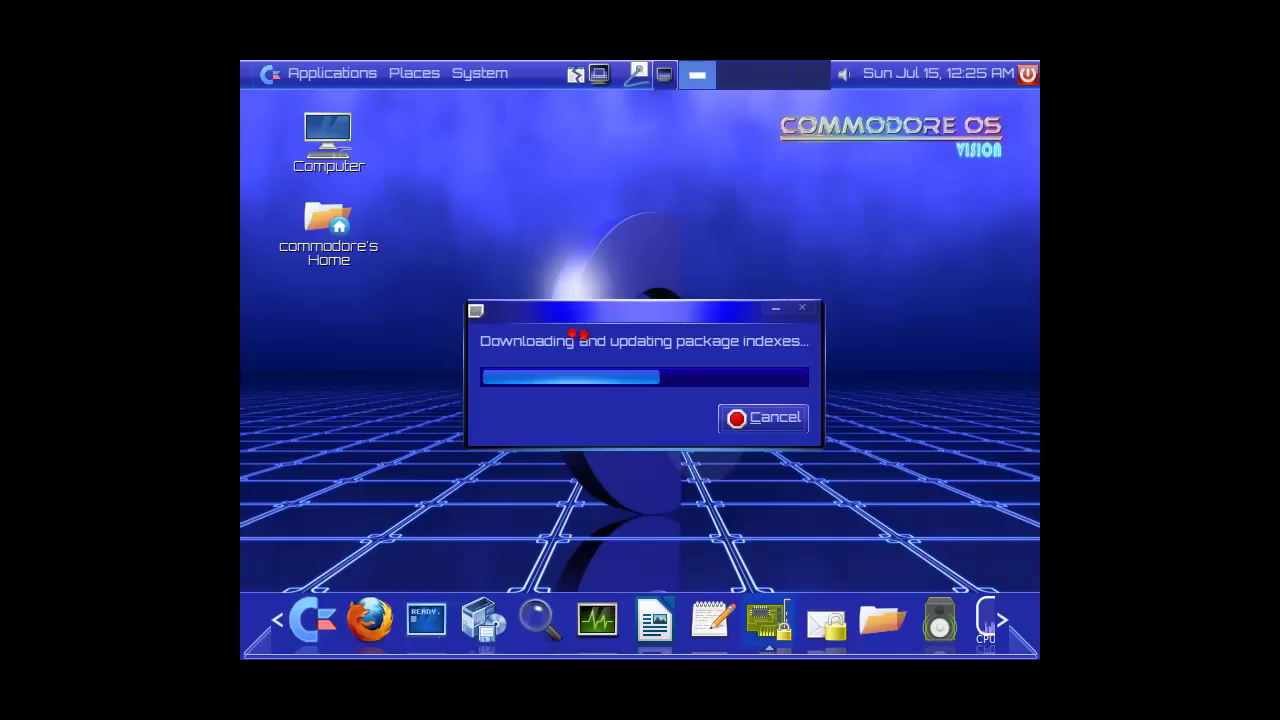
# - Set the monitor resolution to 1280 x 720 (16:9), keep the configuration and close the monitor preferences
pyautogui.click(466, 76)
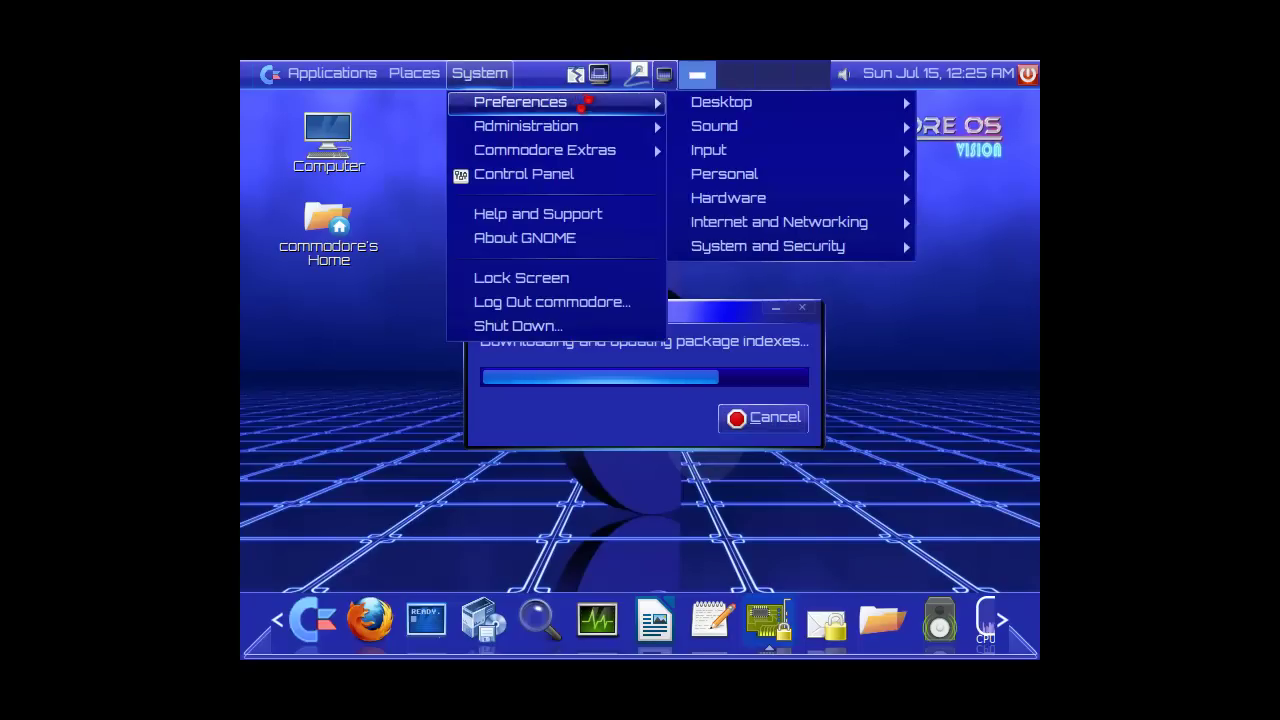
pyautogui.moveTo(620, 106)
pyautogui.moveTo(778, 111)
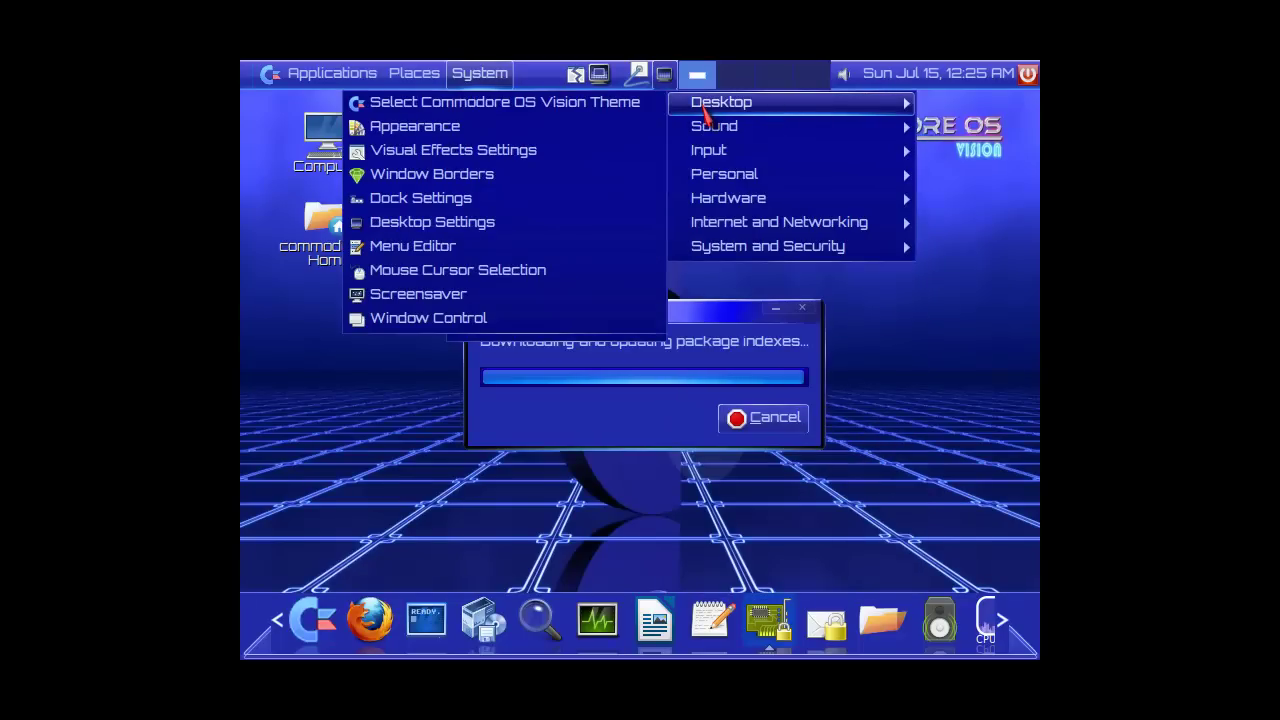
pyautogui.moveTo(729, 200)
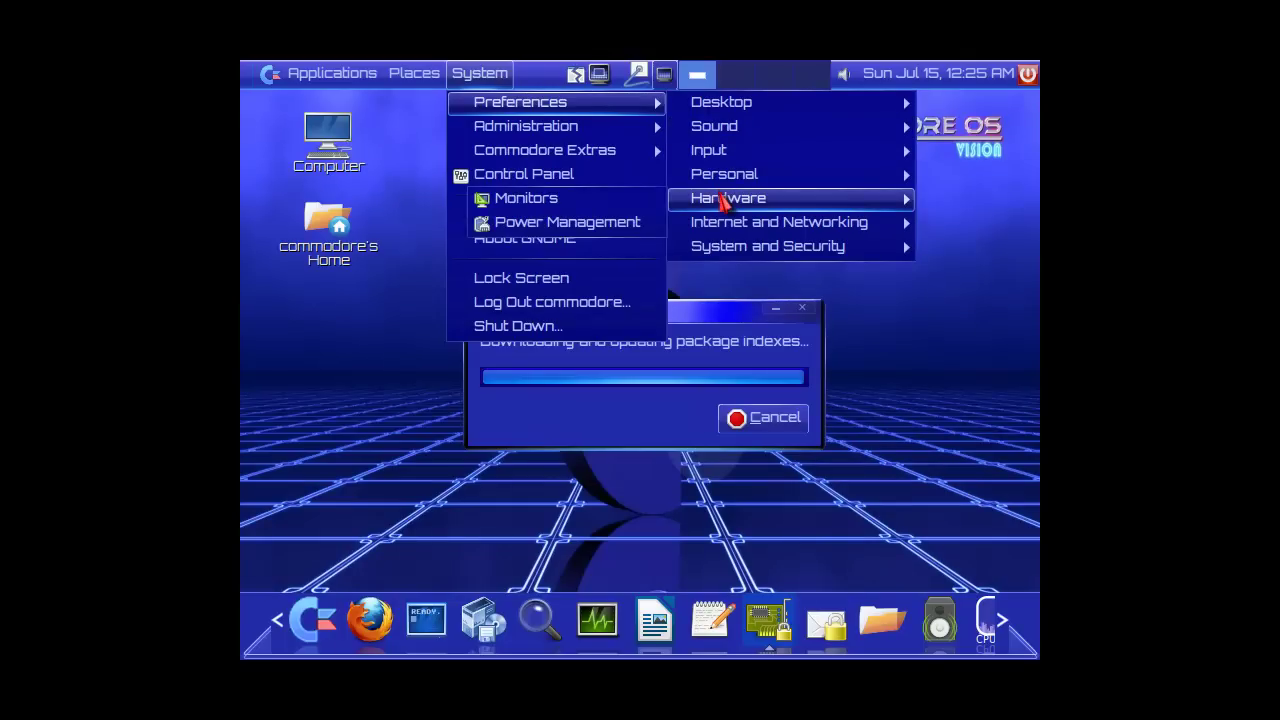
pyautogui.click(560, 214)
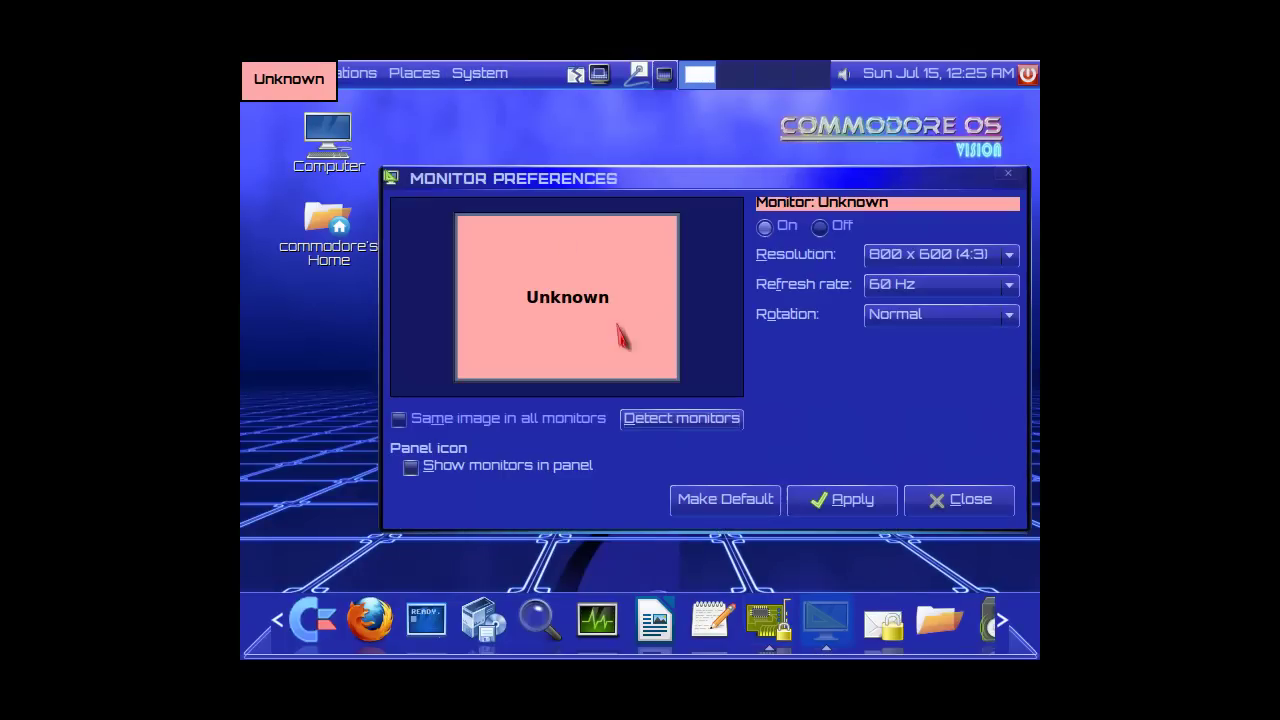
pyautogui.click(918, 249)
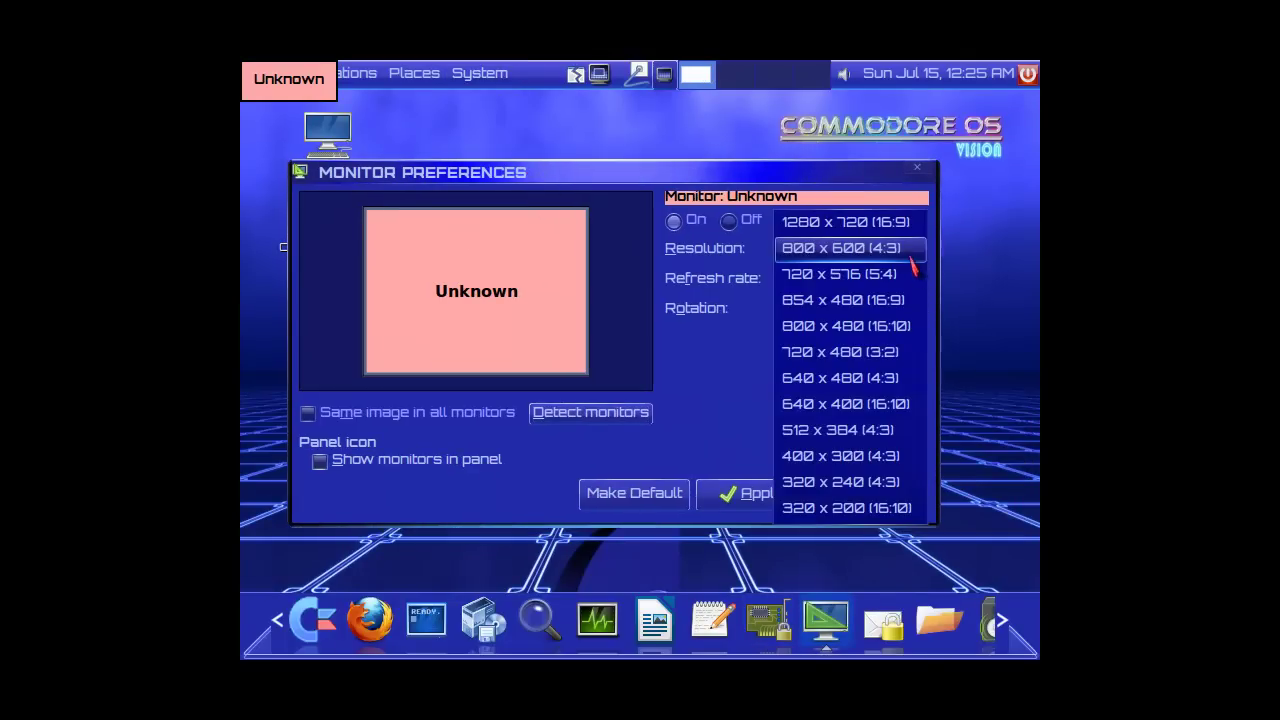
pyautogui.click(900, 221)
pyautogui.click(751, 494)
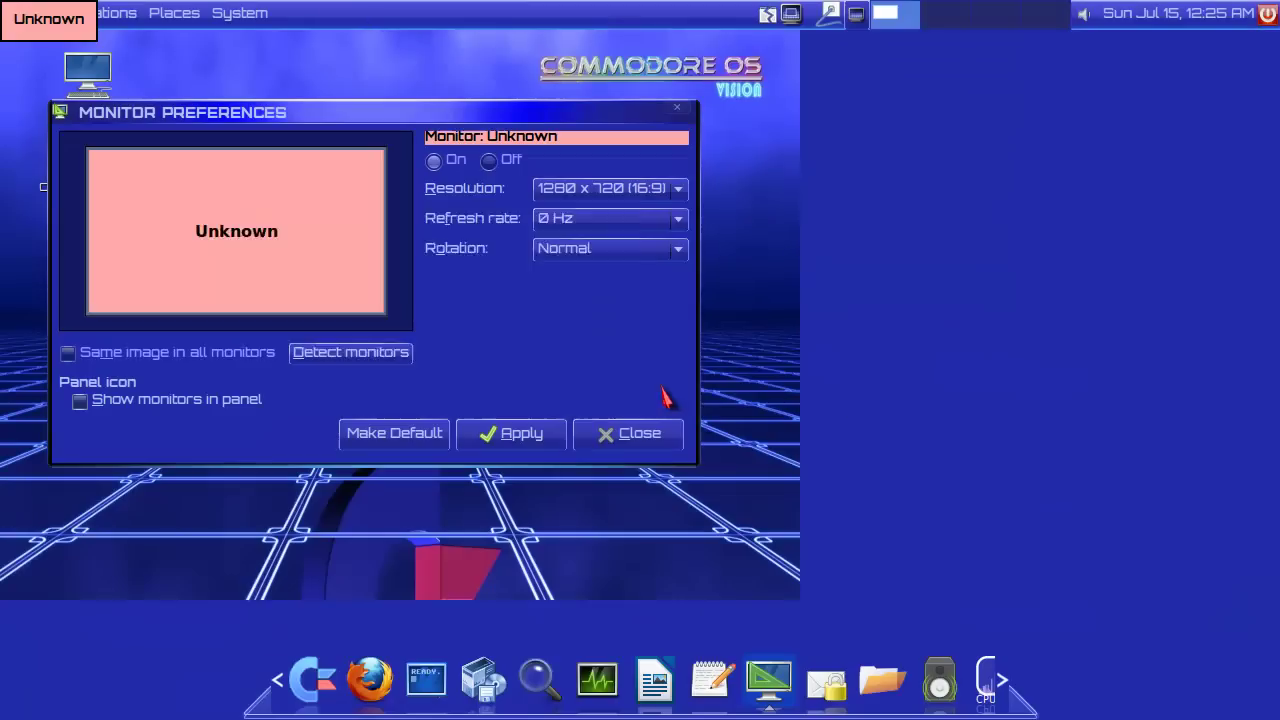
pyautogui.click(520, 321)
pyautogui.click(627, 432)
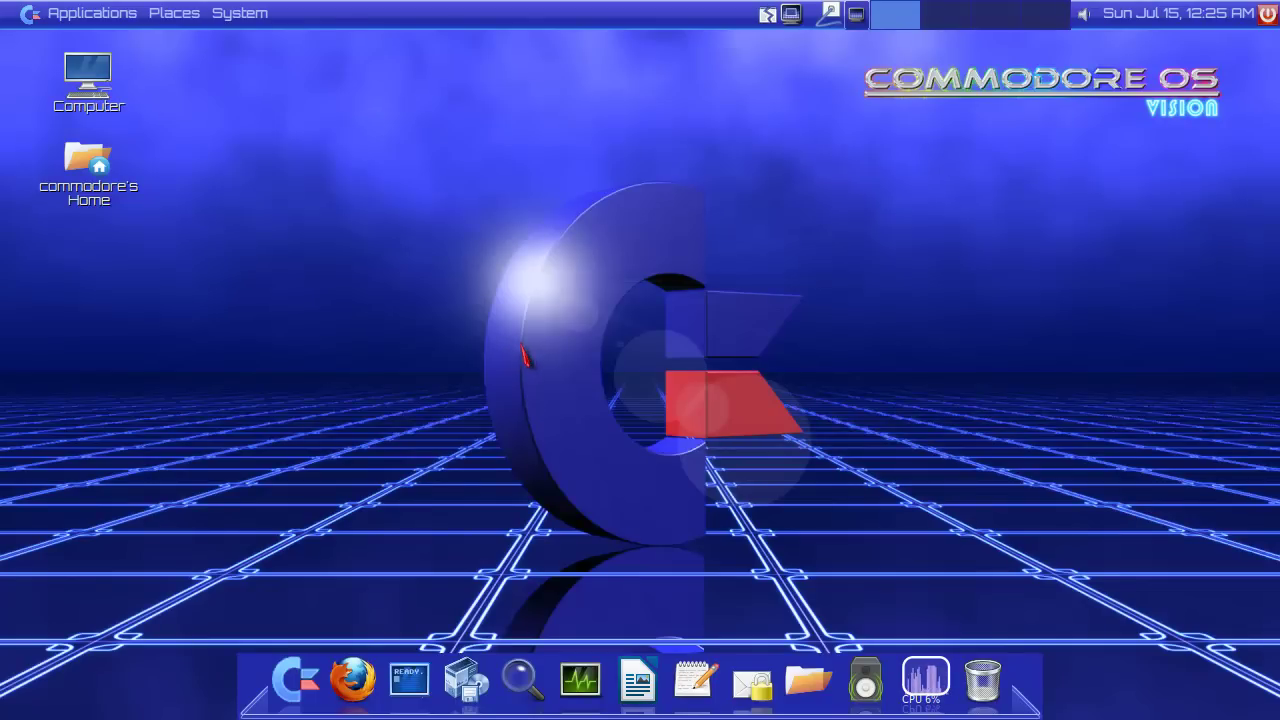
# - Open the command line interface and list the home folder's contents with ls
pyautogui.click(409, 680)
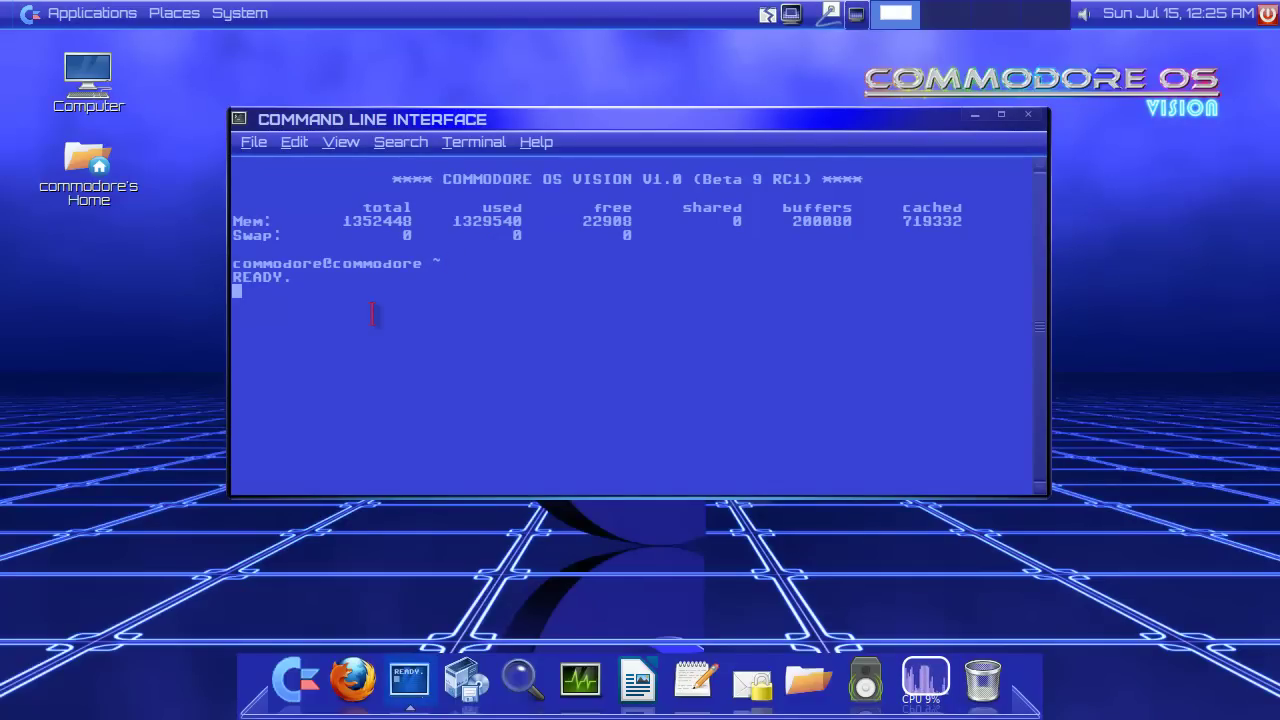
pyautogui.write('ls')
pyautogui.press('Return')
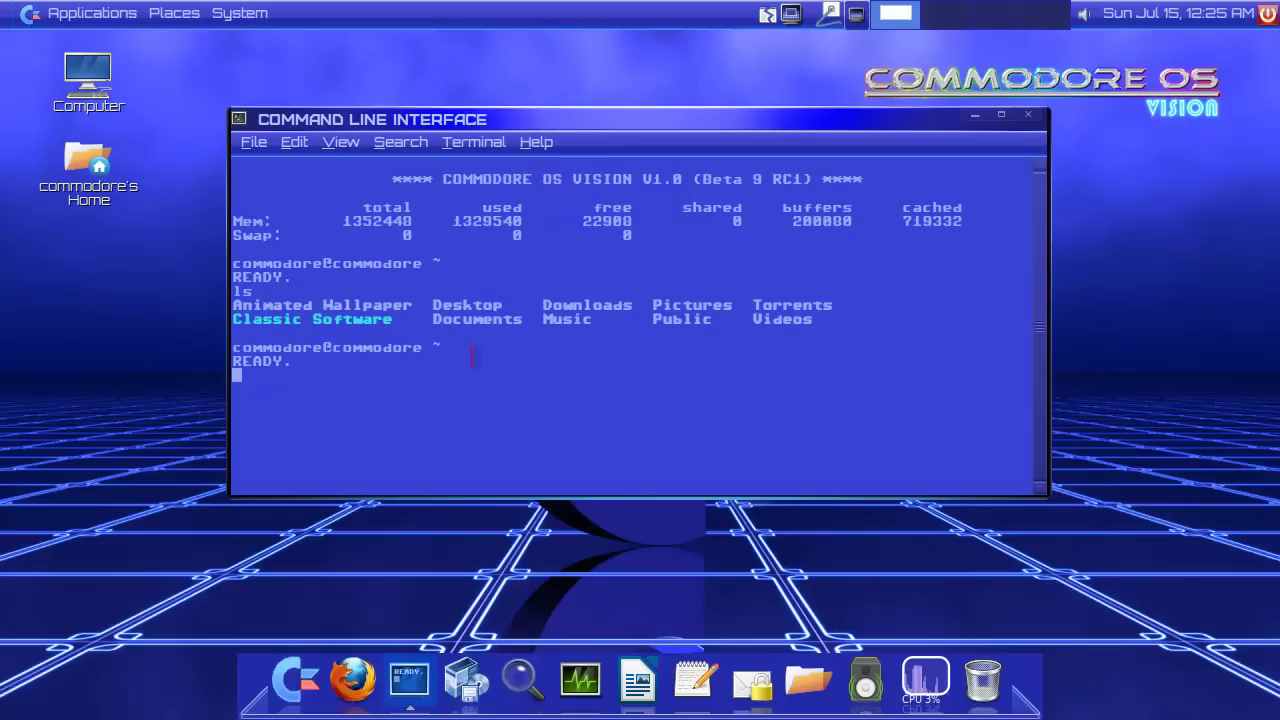
# - Run the start command in the shell and close the terminal window
pyautogui.write('tart')
pyautogui.press('Return')
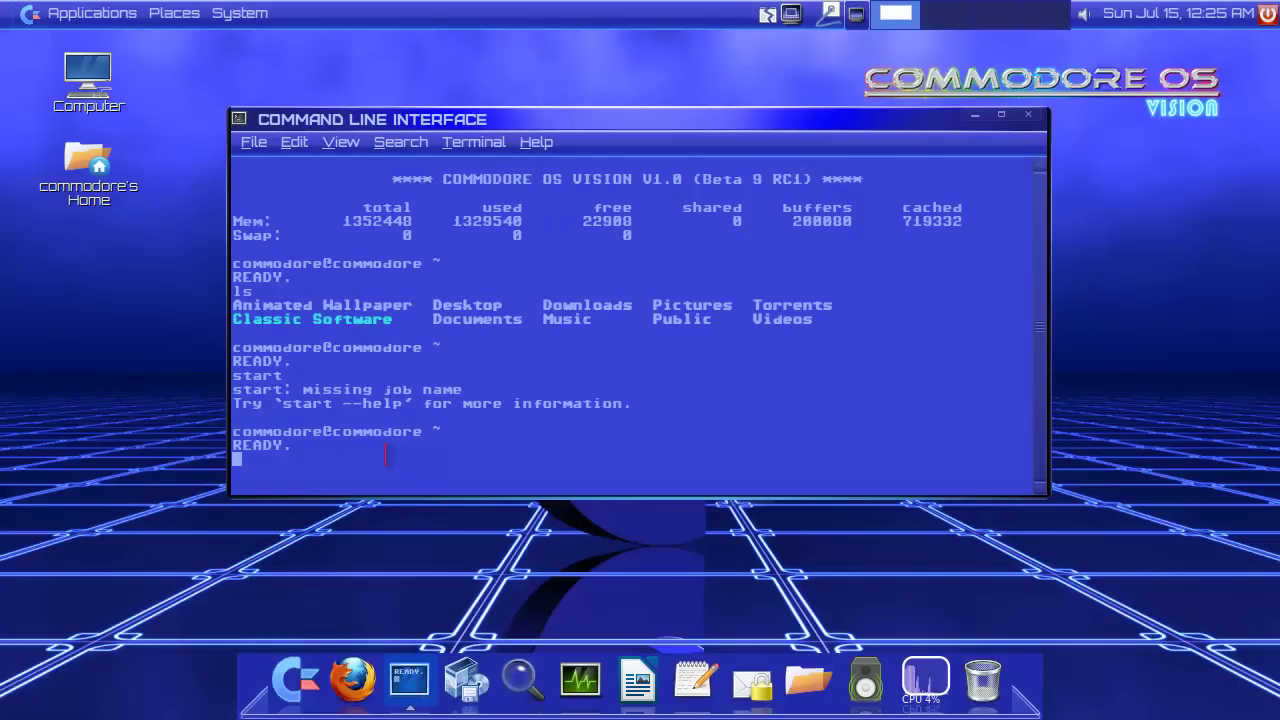
pyautogui.click(1029, 116)
# - Find the emulators among the installed applications and launch the Commodore 64 emulator
pyautogui.click(223, 19)
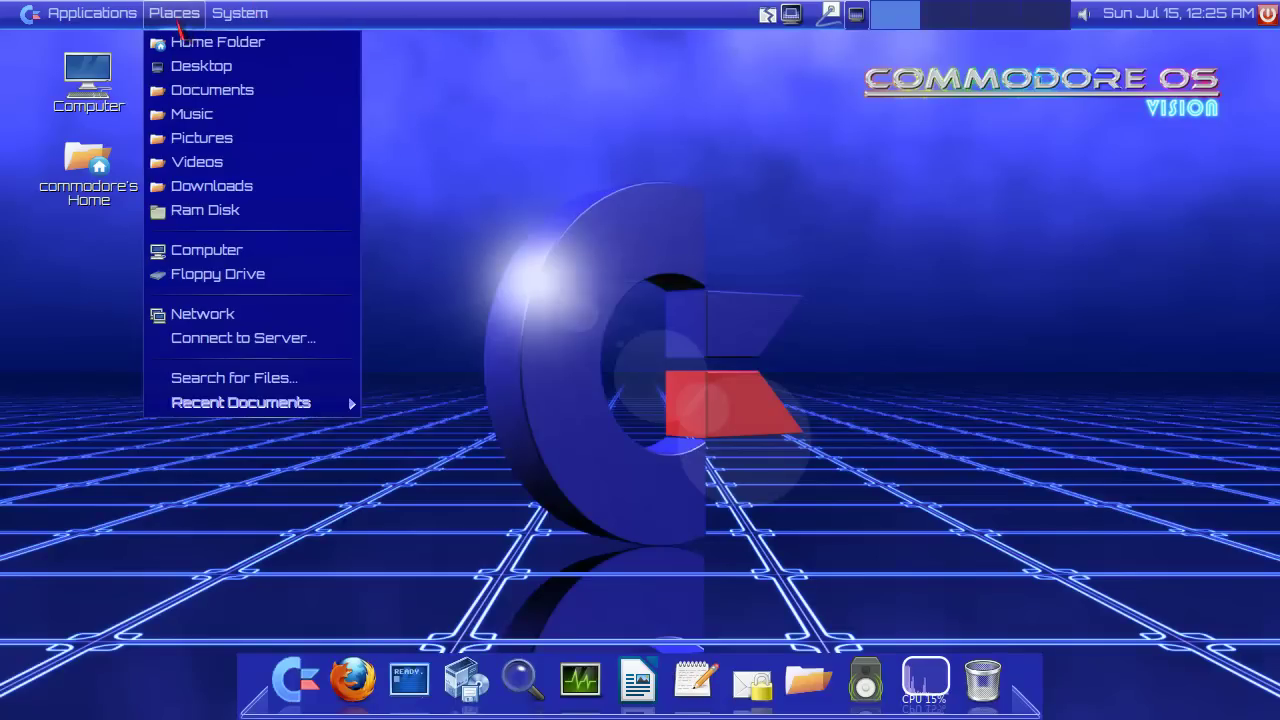
pyautogui.moveTo(115, 14)
pyautogui.moveTo(126, 45)
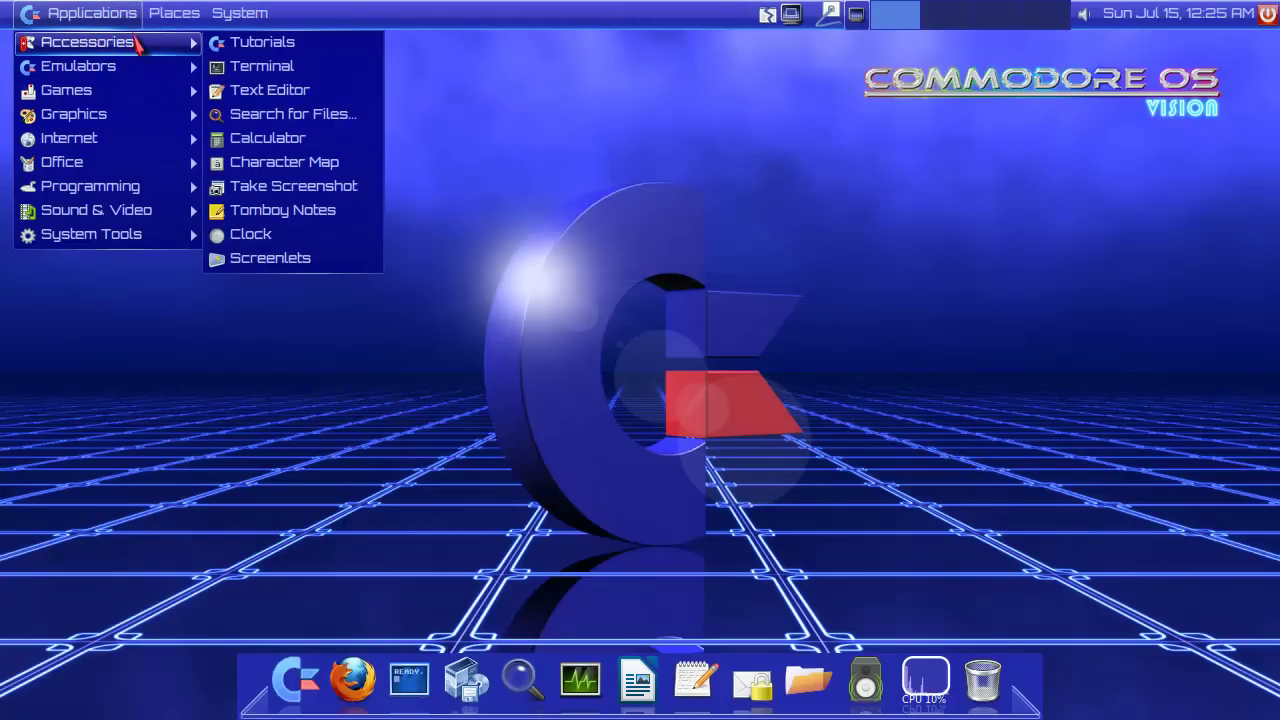
pyautogui.moveTo(140, 72)
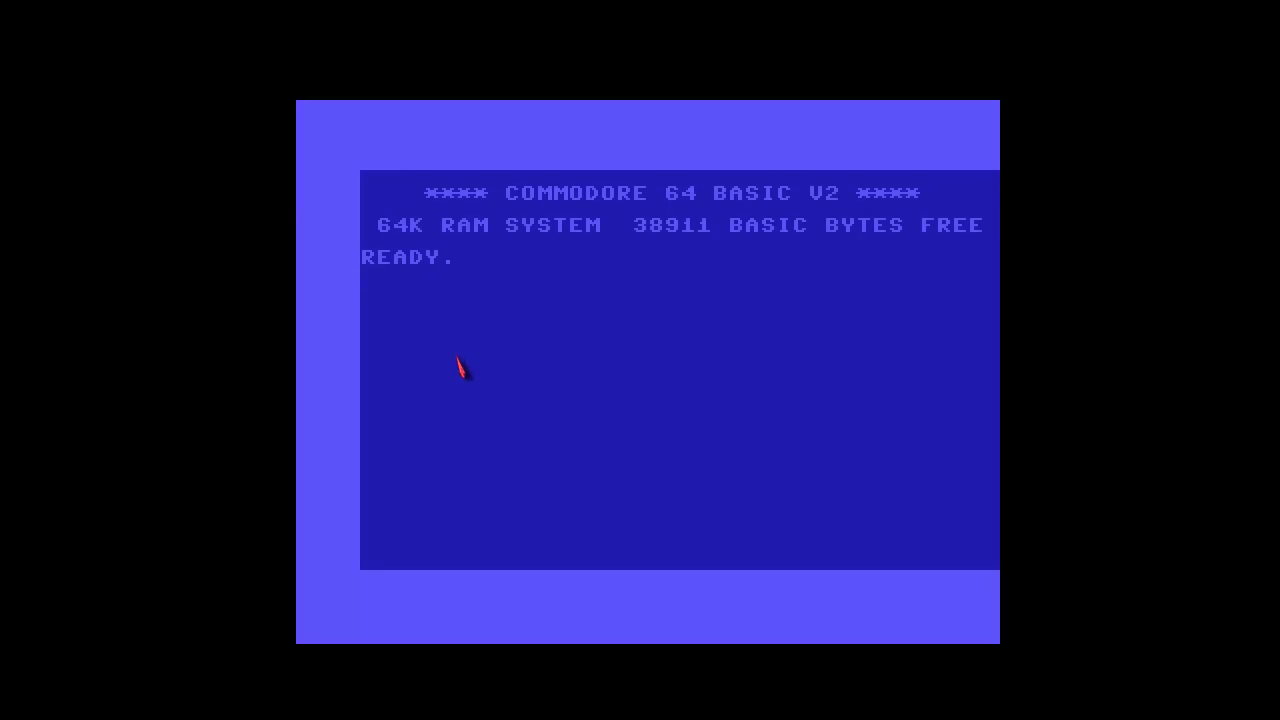
# - Enter TART as a command at the Commodore 64 BASIC prompt
pyautogui.write('TARA')
pyautogui.press('BackSpace')
pyautogui.press('BackSpace')
pyautogui.press('BackSpace')
pyautogui.press('BackSpace')
pyautogui.press('BackSpace')
pyautogui.press('Return')
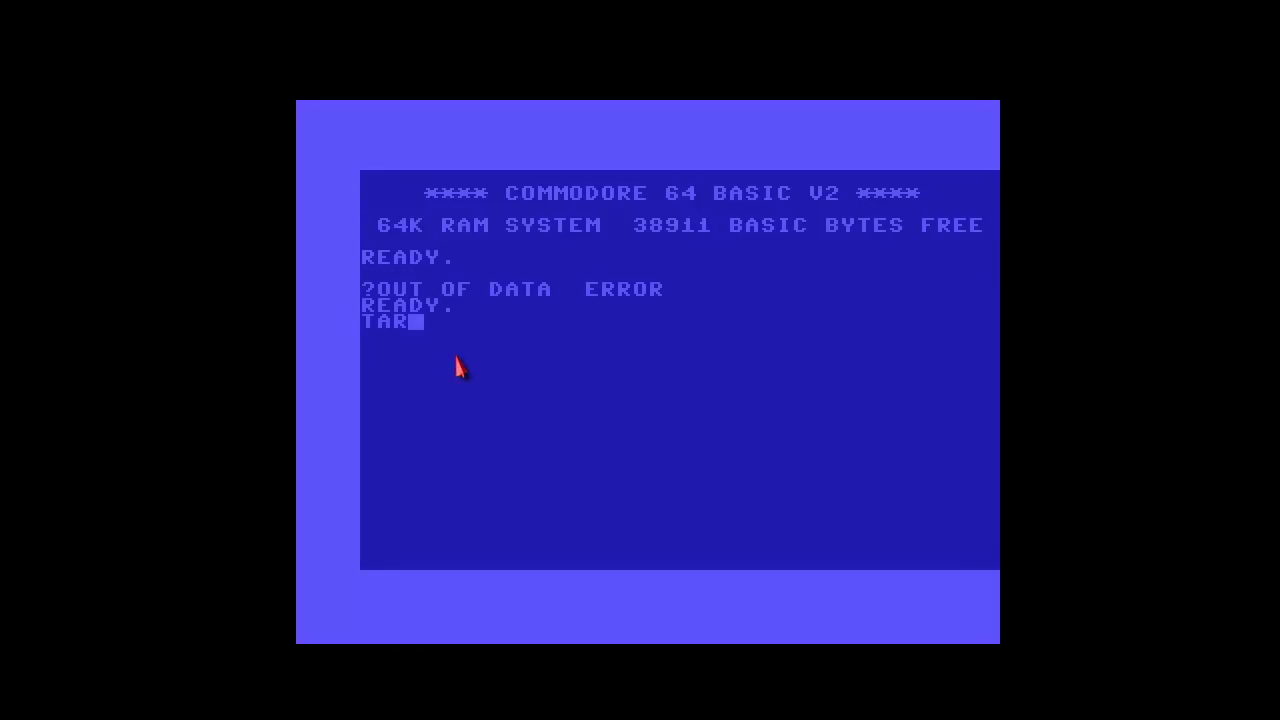
pyautogui.press('Return')
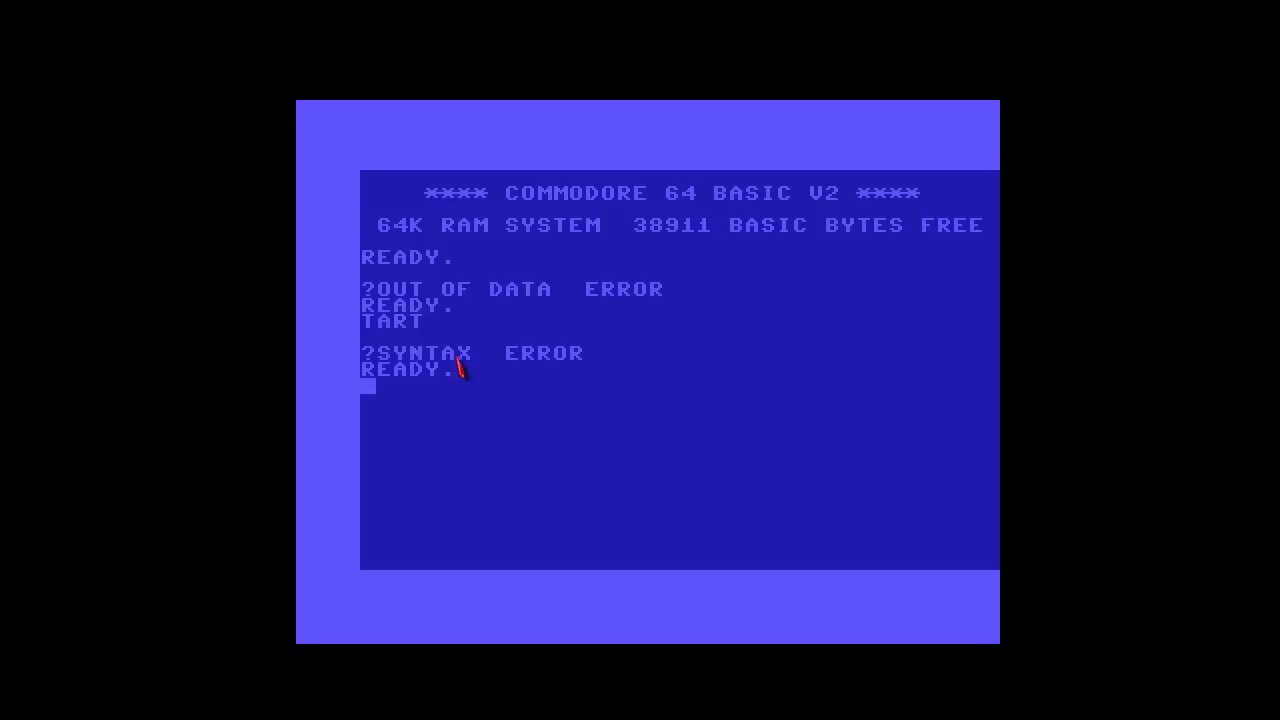
# - Try to leave Commodore 64 BASIC by entering the commands XIT and QUIT
pyautogui.write('XIT')
pyautogui.press('Return')
pyautogui.write('QUIT')
pyautogui.press('Return')
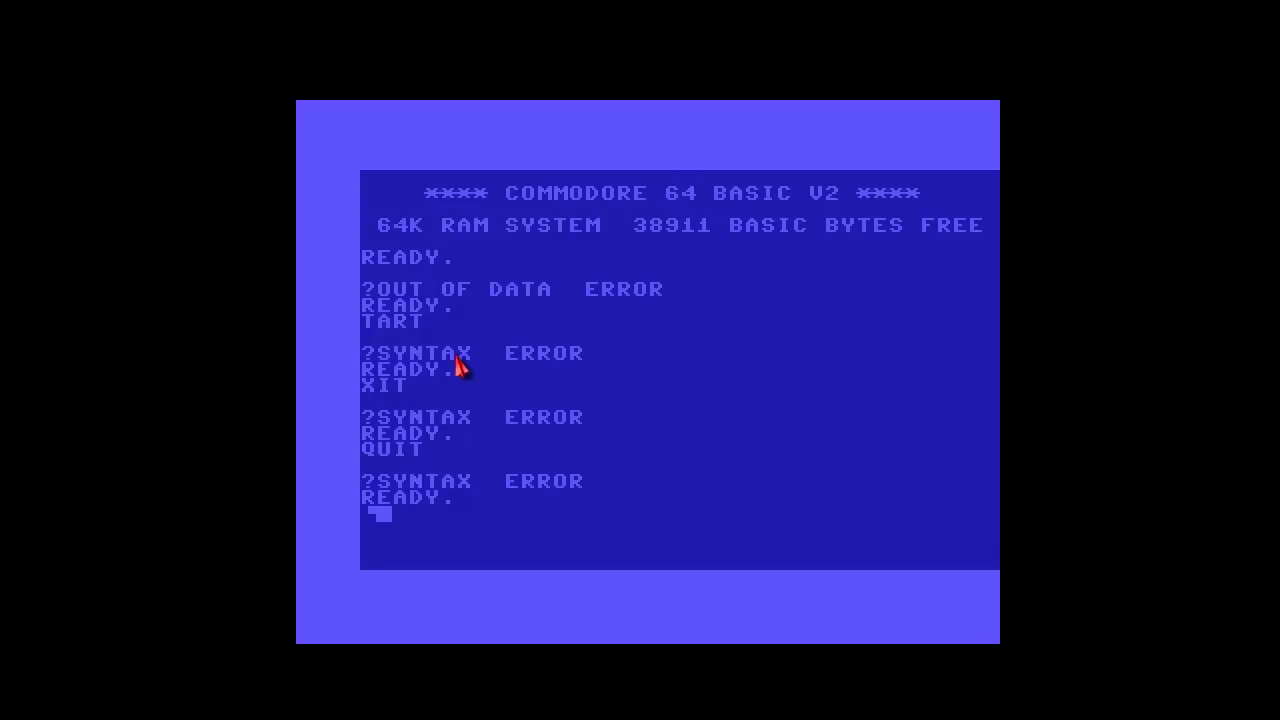
# - Look through the Commodore 64 emulator's settings and snapshot commands, and exit the emulator
pyautogui.rightClick(384, 426)
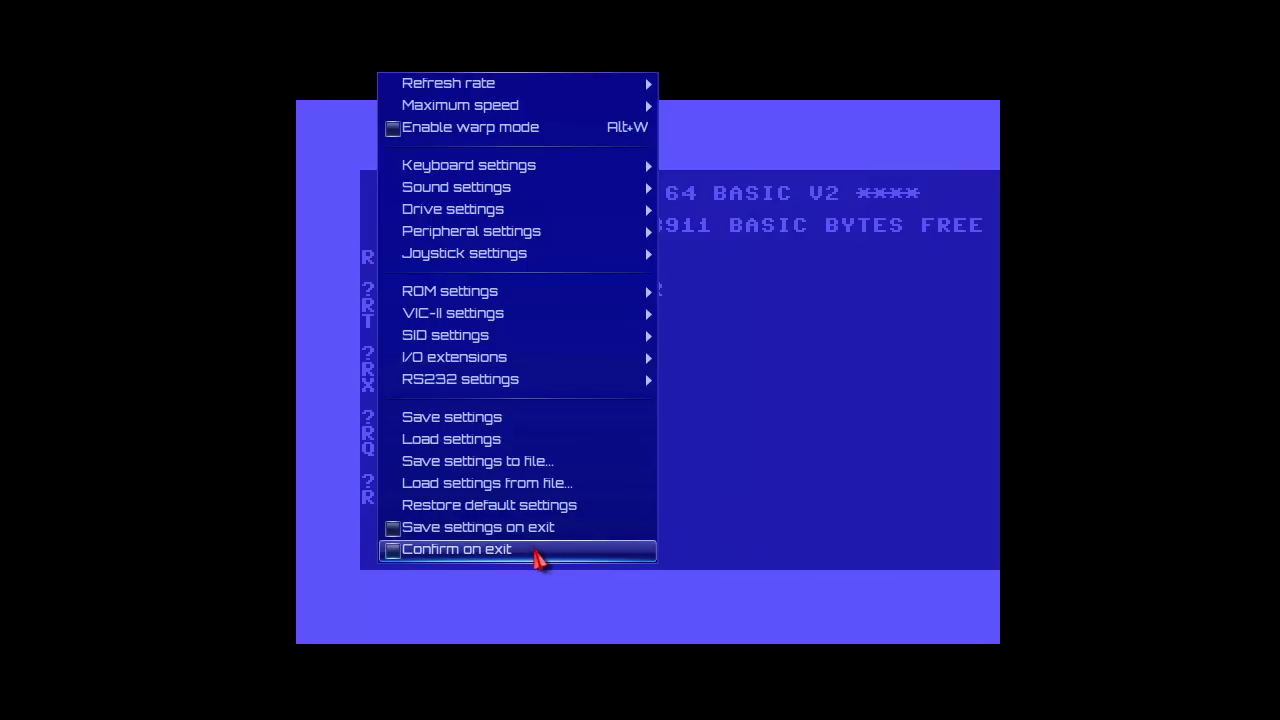
pyautogui.click(640, 490)
pyautogui.rightClick(634, 474)
pyautogui.moveTo(634, 474)
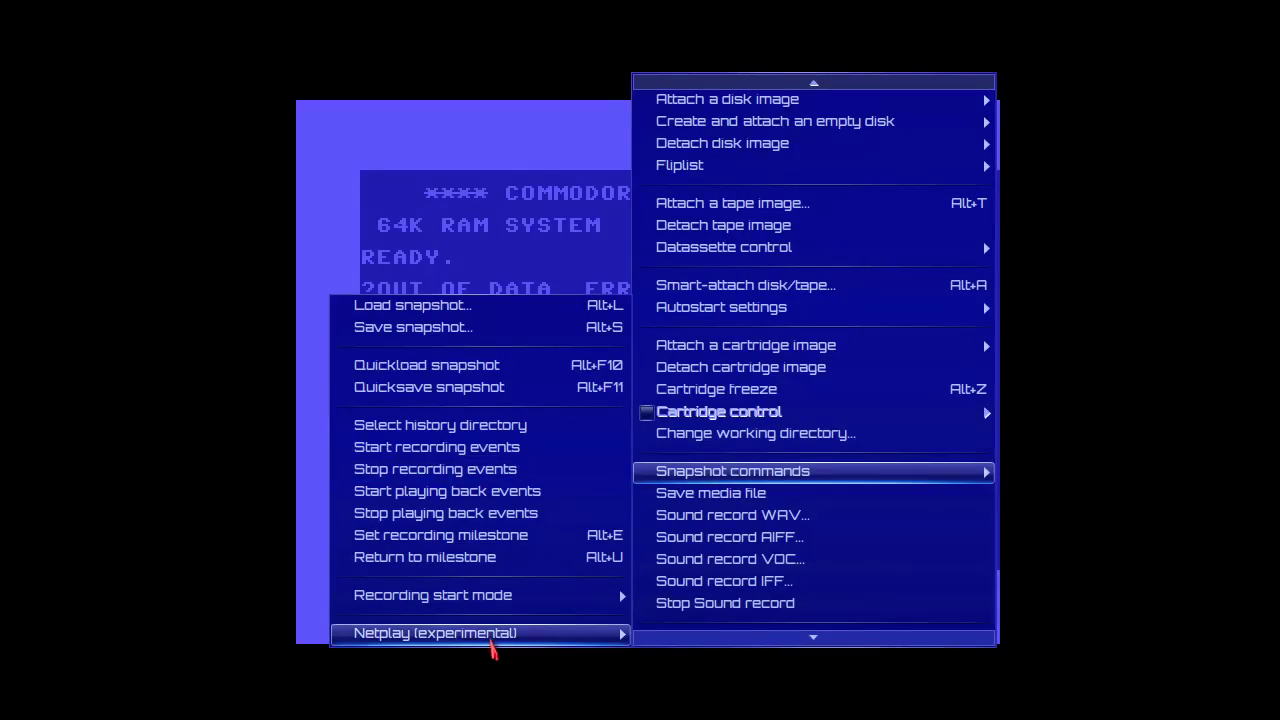
pyautogui.moveTo(495, 643)
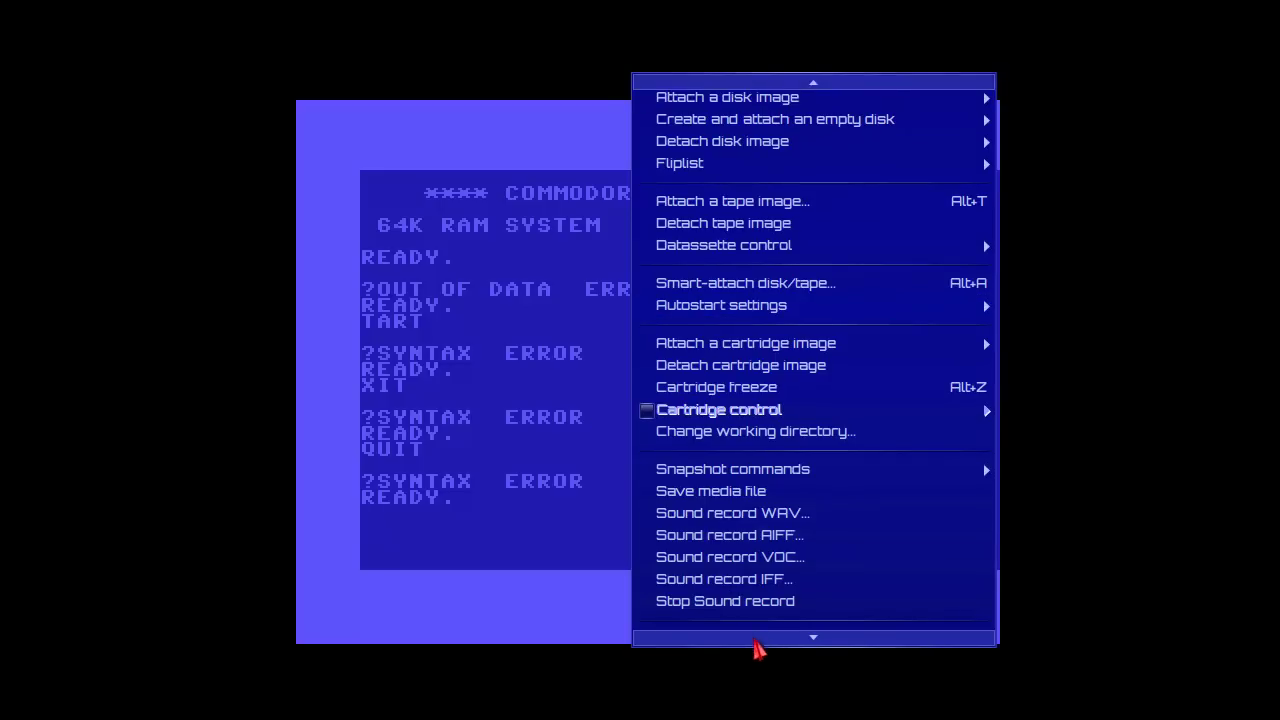
pyautogui.moveTo(757, 648)
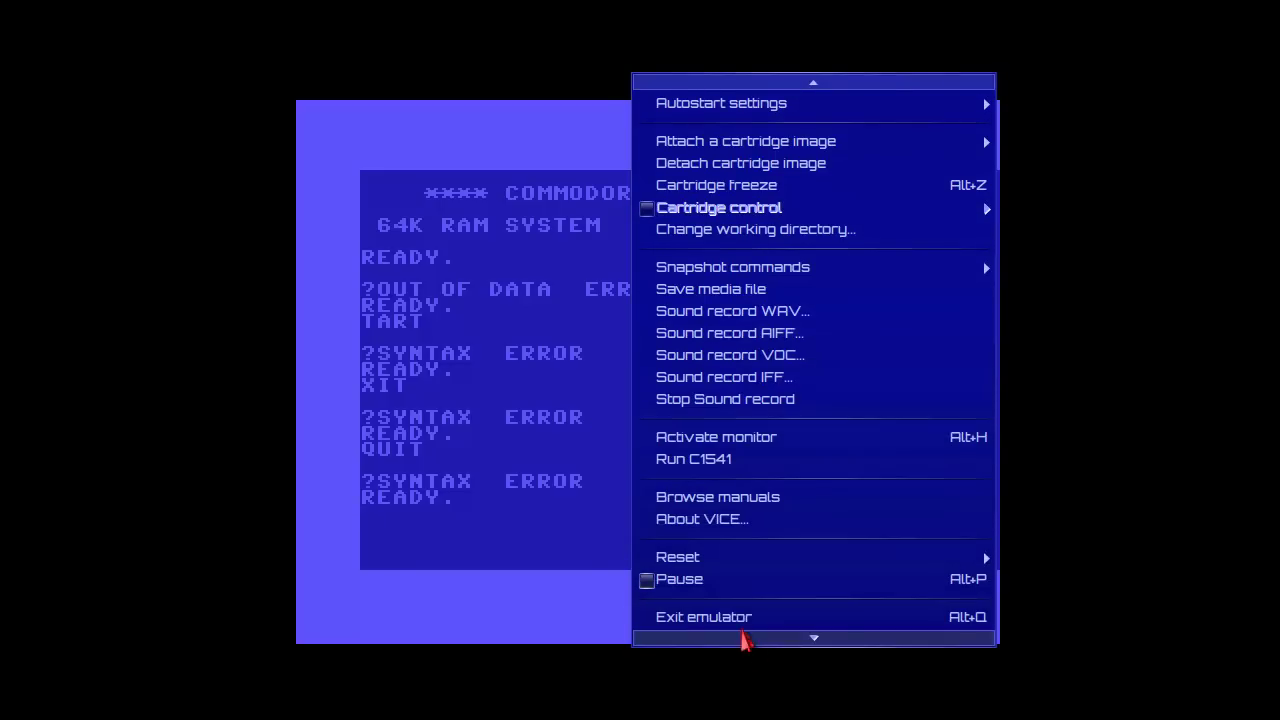
pyautogui.click(740, 617)
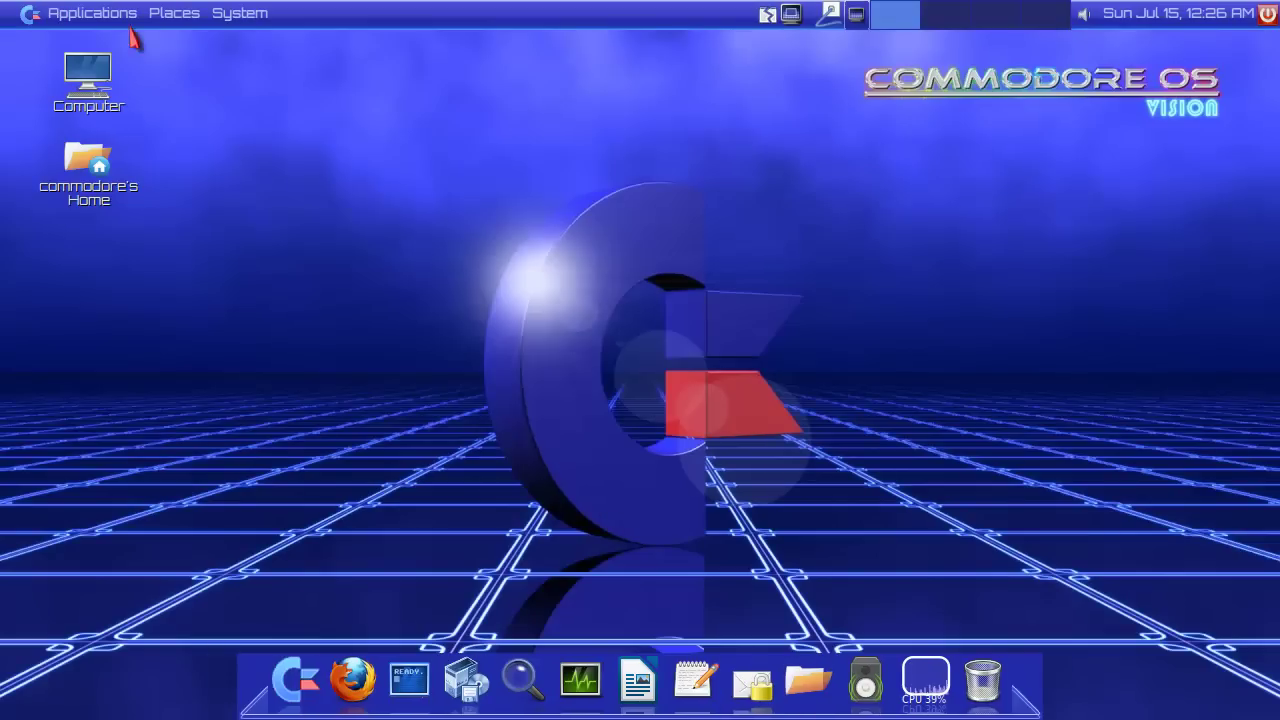
# - Launch the DOSBox Emulator from the installed emulators
pyautogui.click(90, 13)
pyautogui.moveTo(108, 75)
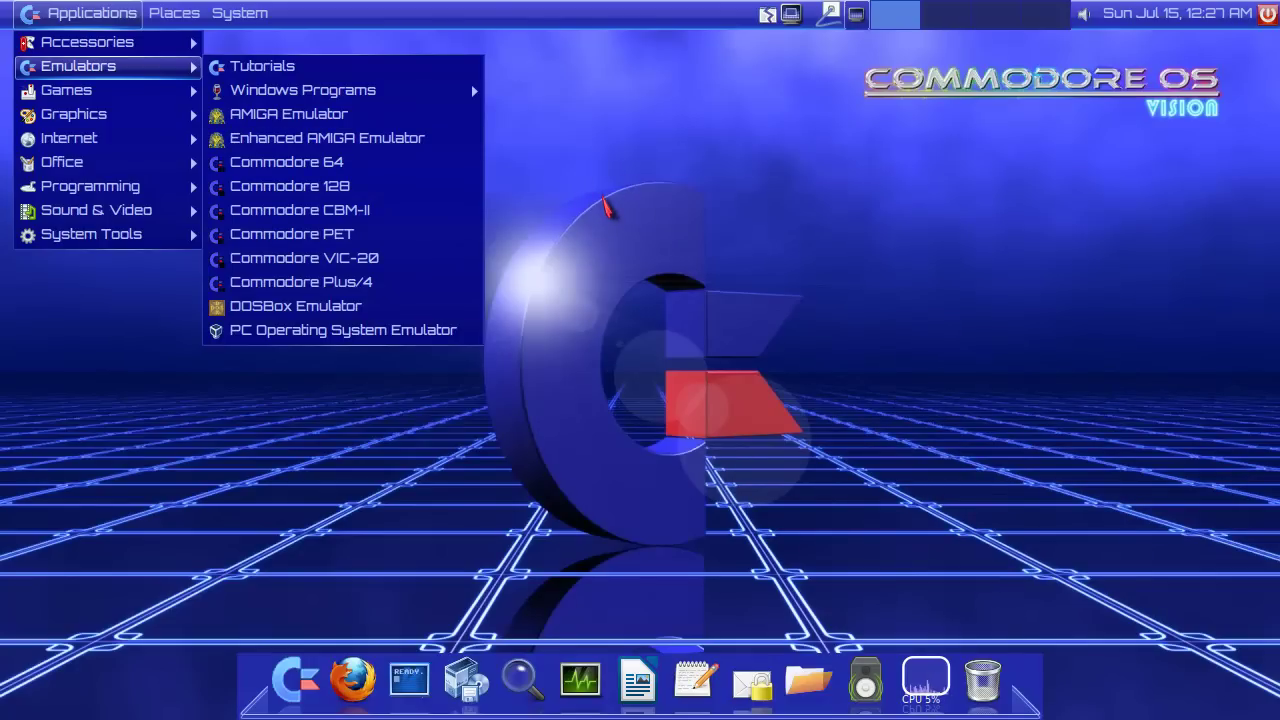
pyautogui.click(385, 306)
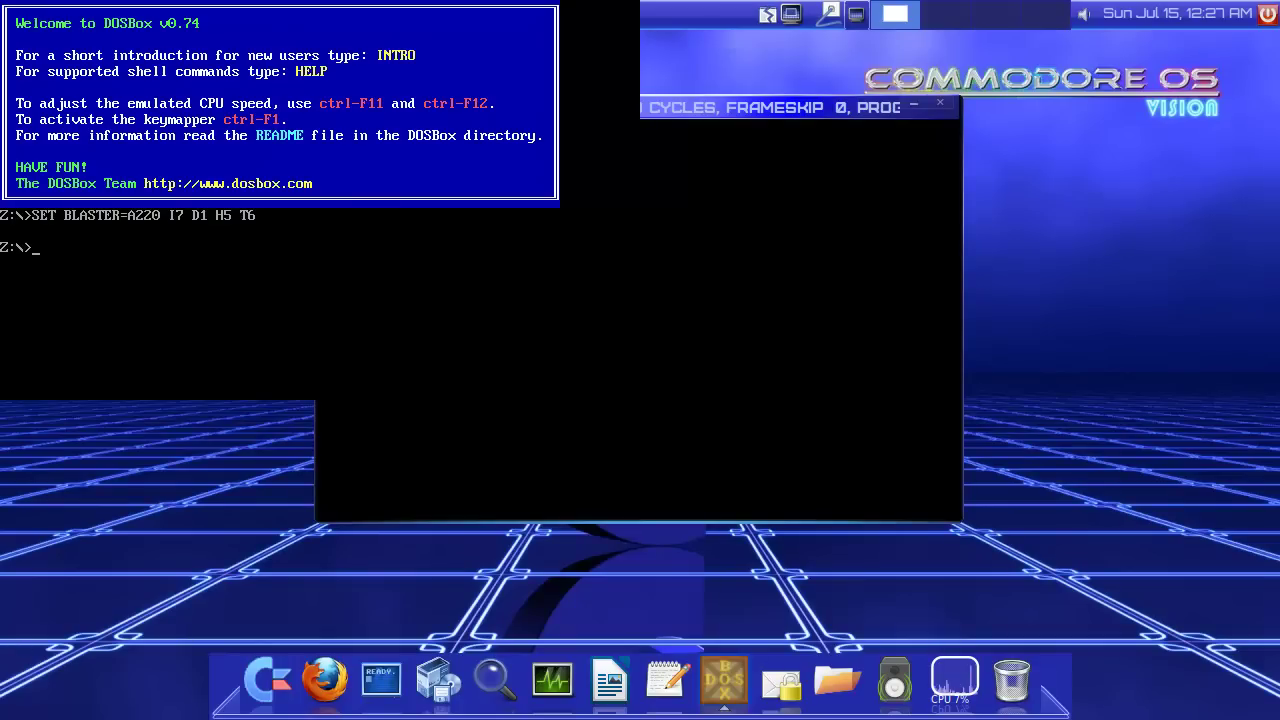
# - Mount the root directory / as drive C in DOSBox, trying "mount / c:\" and "mount c /"
pyautogui.write('mount / c:\\')
pyautogui.press('Return')
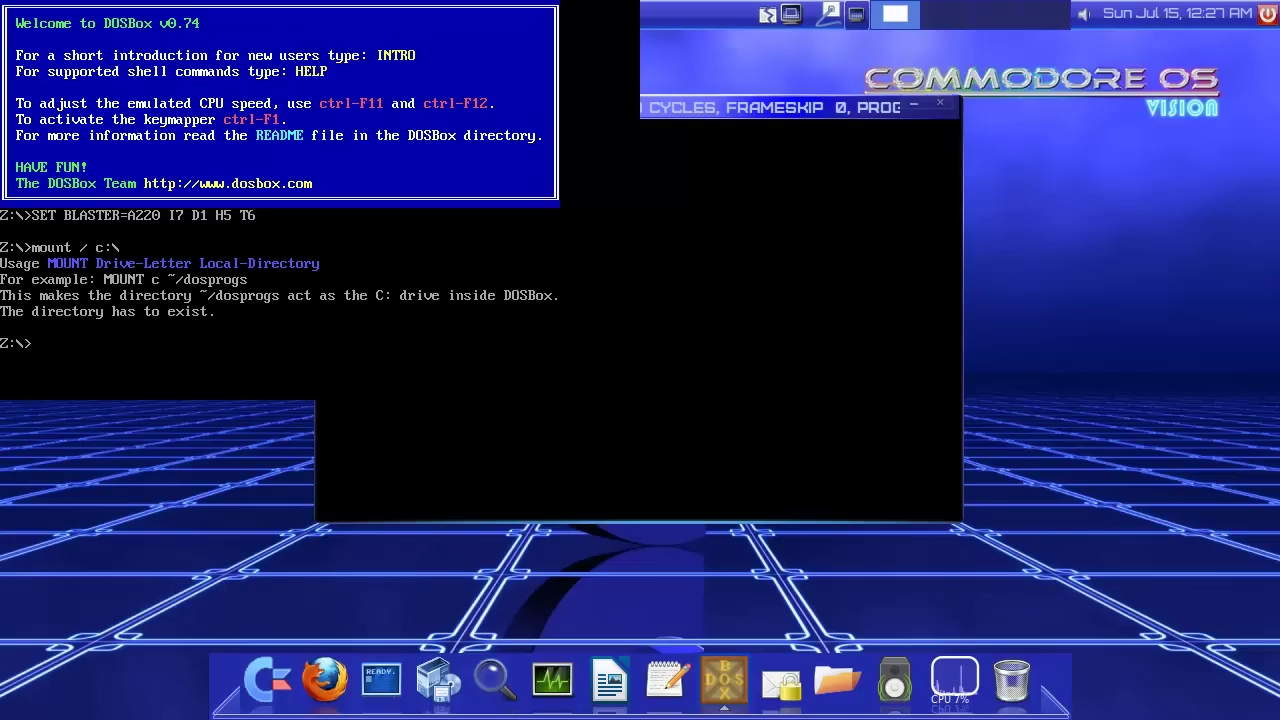
pyautogui.write('mount c /')
pyautogui.press('Return')
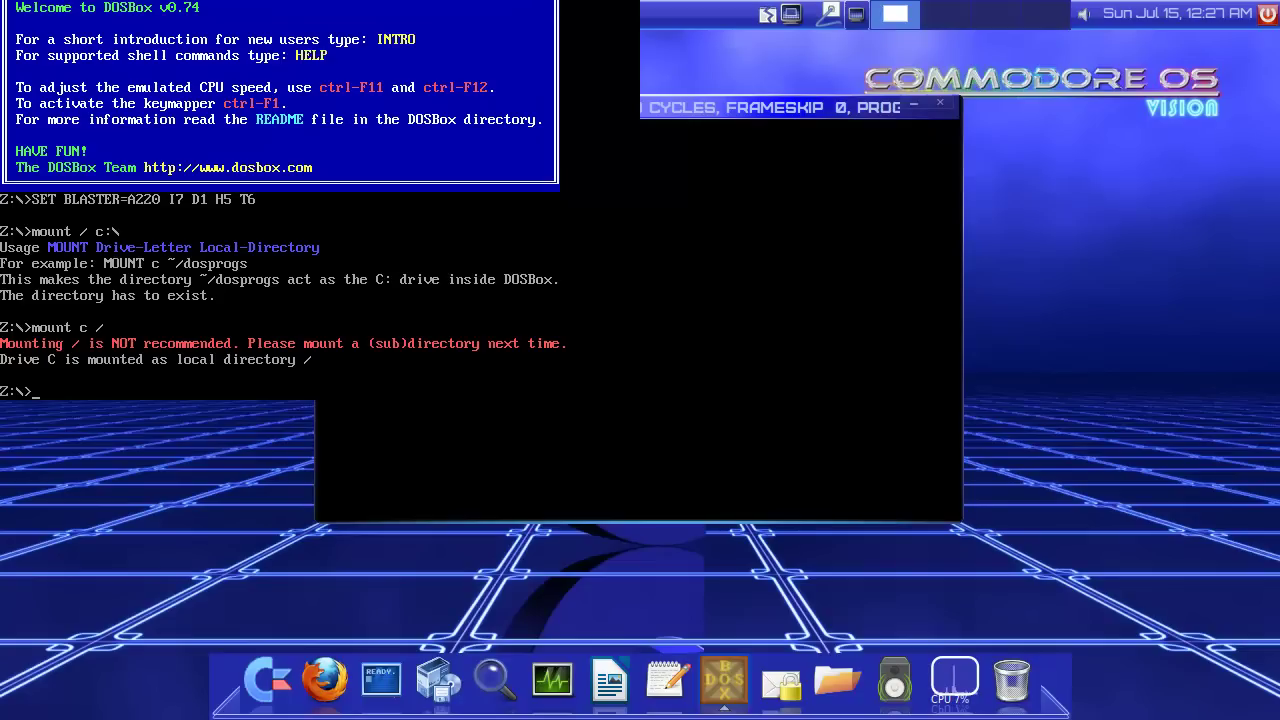
# - Switch from drive Z to the mounted drive C and clear the DOSBox screen
pyautogui.write('cd c')
pyautogui.press('Return')
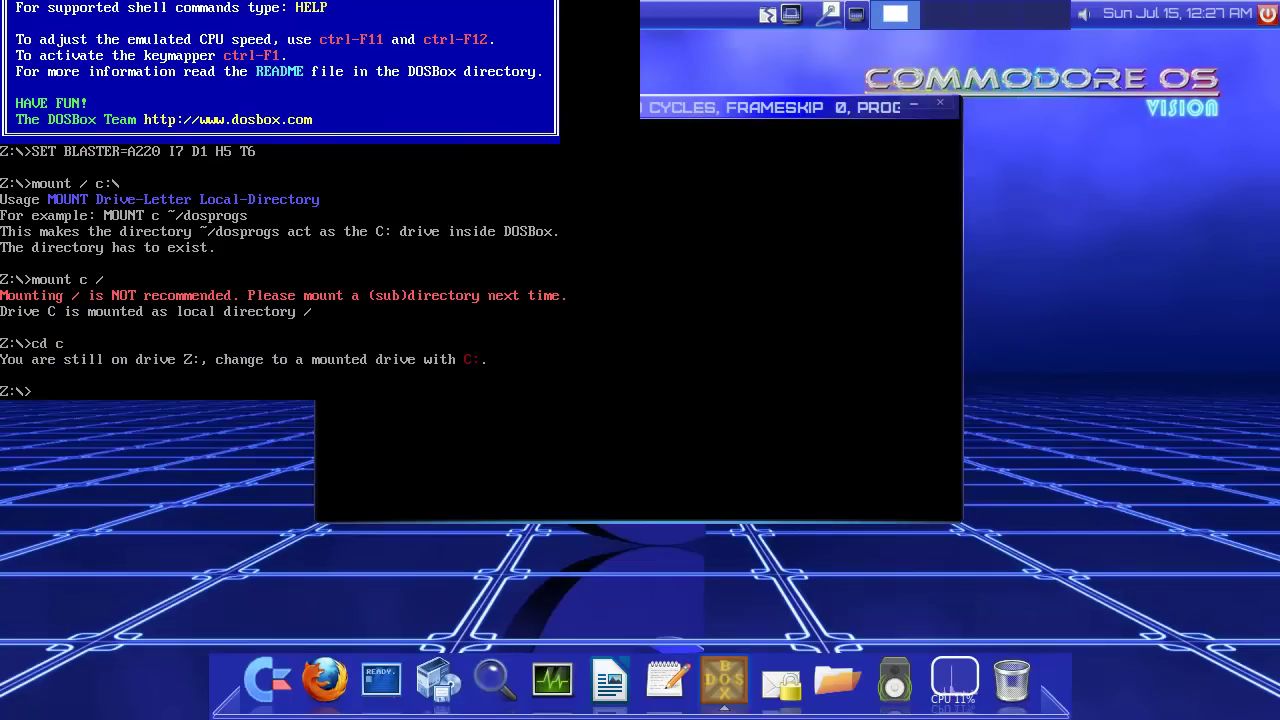
pyautogui.write('c:')
pyautogui.press('Return')
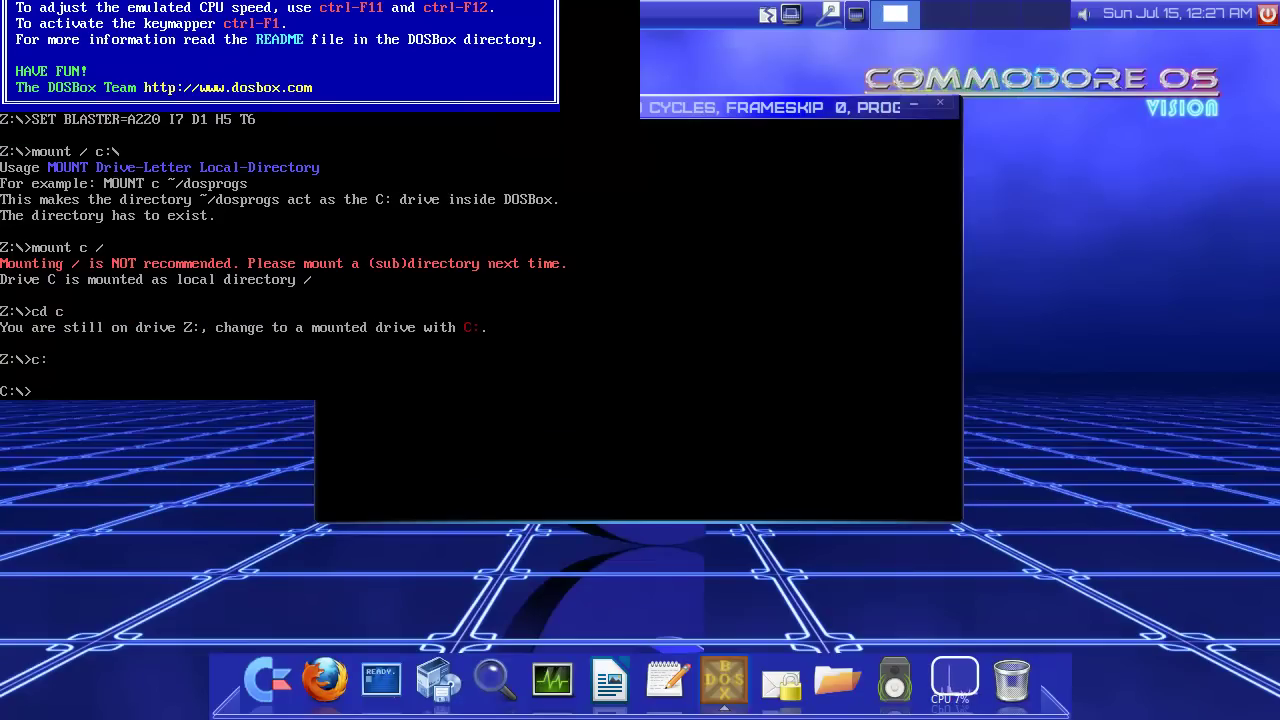
pyautogui.write('cls')
pyautogui.press('Return')
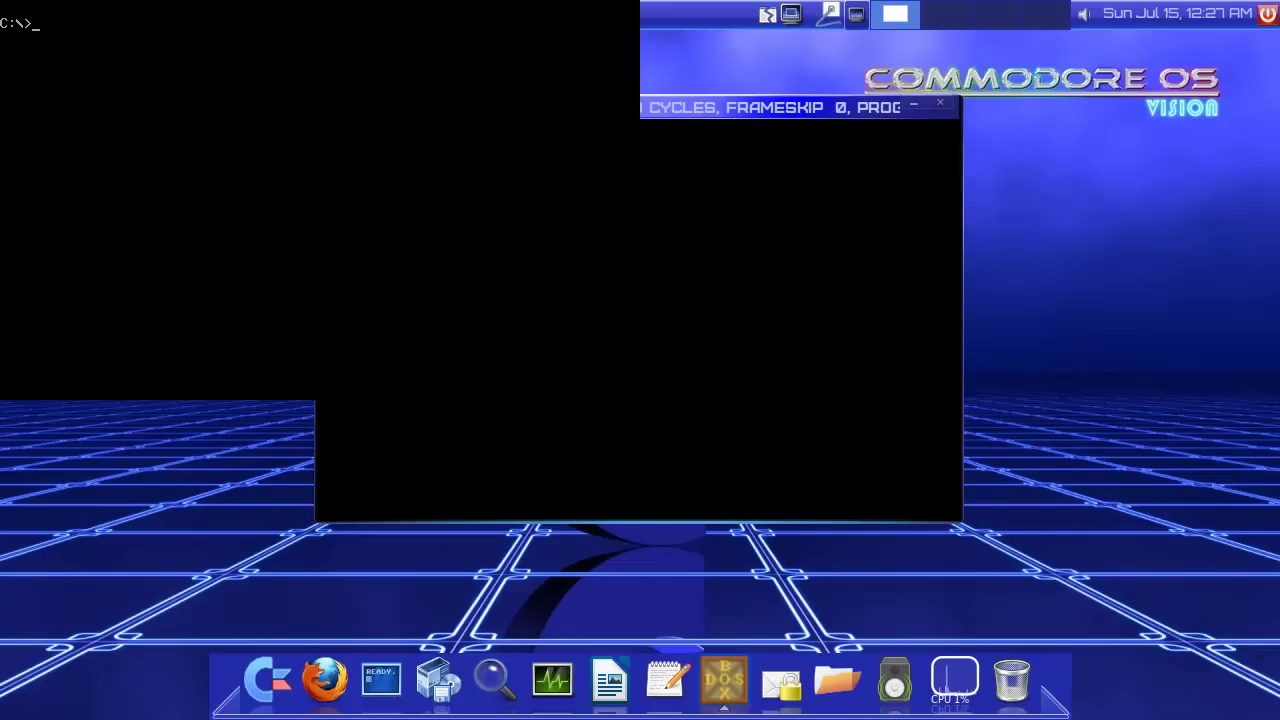
# - List the contents of drive C, change into the home directory and list its contents
pyautogui.write('dir')
pyautogui.press('Return')
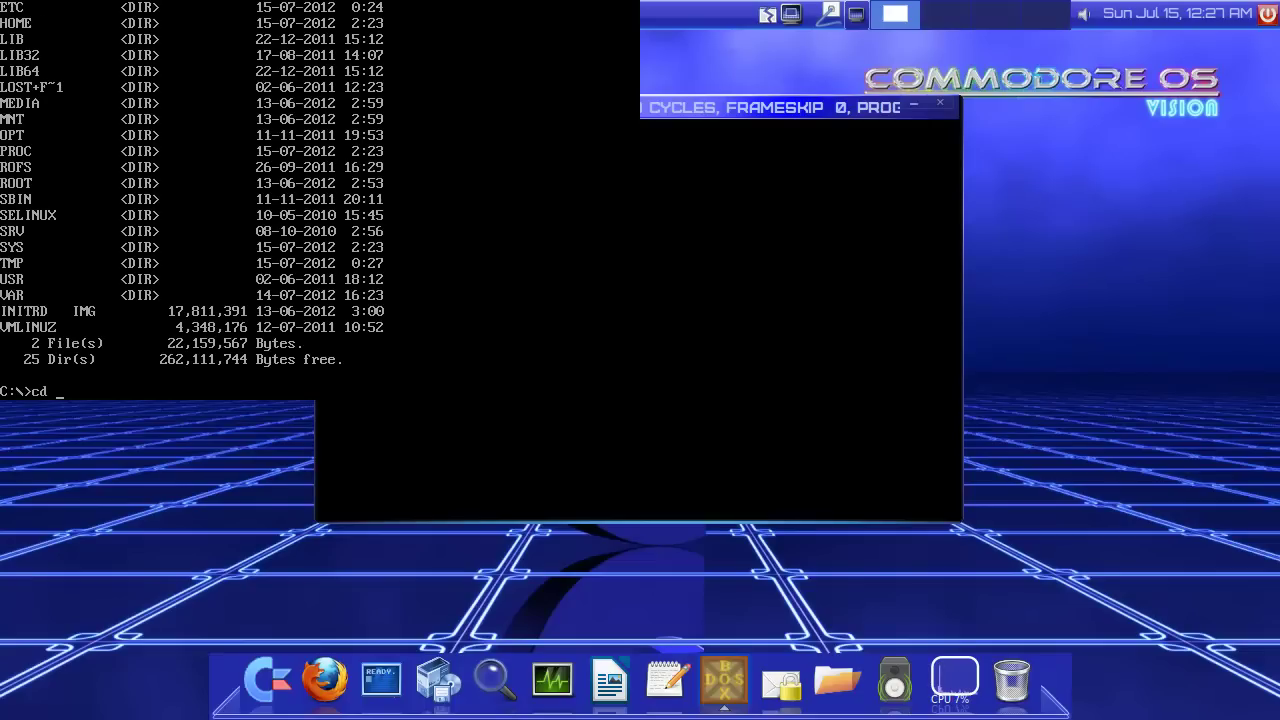
pyautogui.write('cd home')
pyautogui.press('Return')
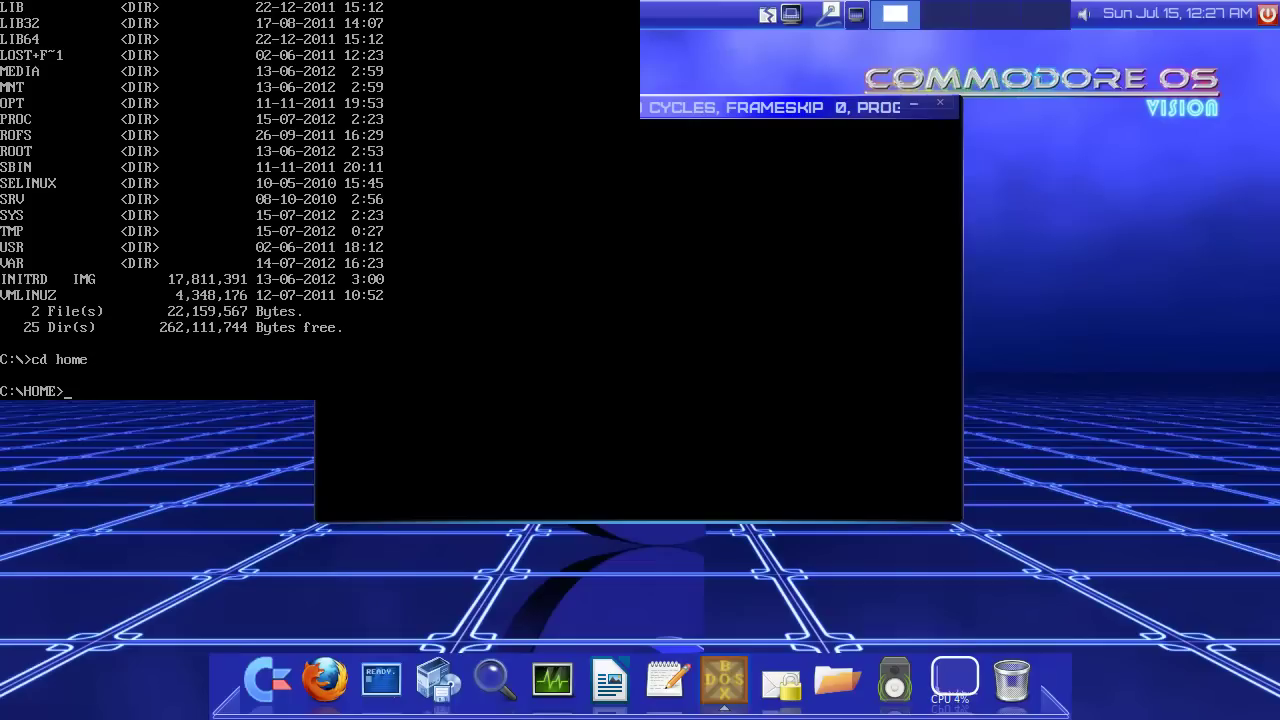
pyautogui.write('dir')
pyautogui.press('Return')
# - Change into the COMMOD~1 directory and list its contents, both in the standard and in the wide format
pyautogui.write('cd c')
pyautogui.press('Tab')
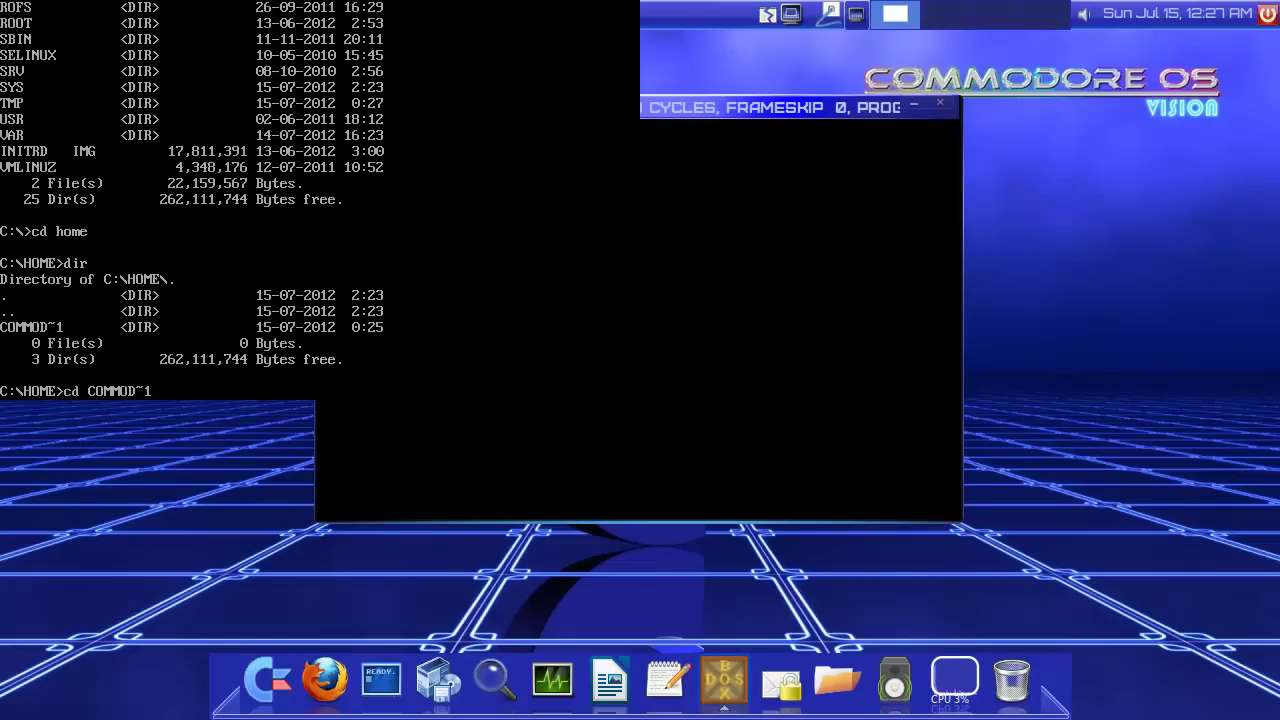
pyautogui.press('Return')
pyautogui.write('dir')
pyautogui.press('Return')
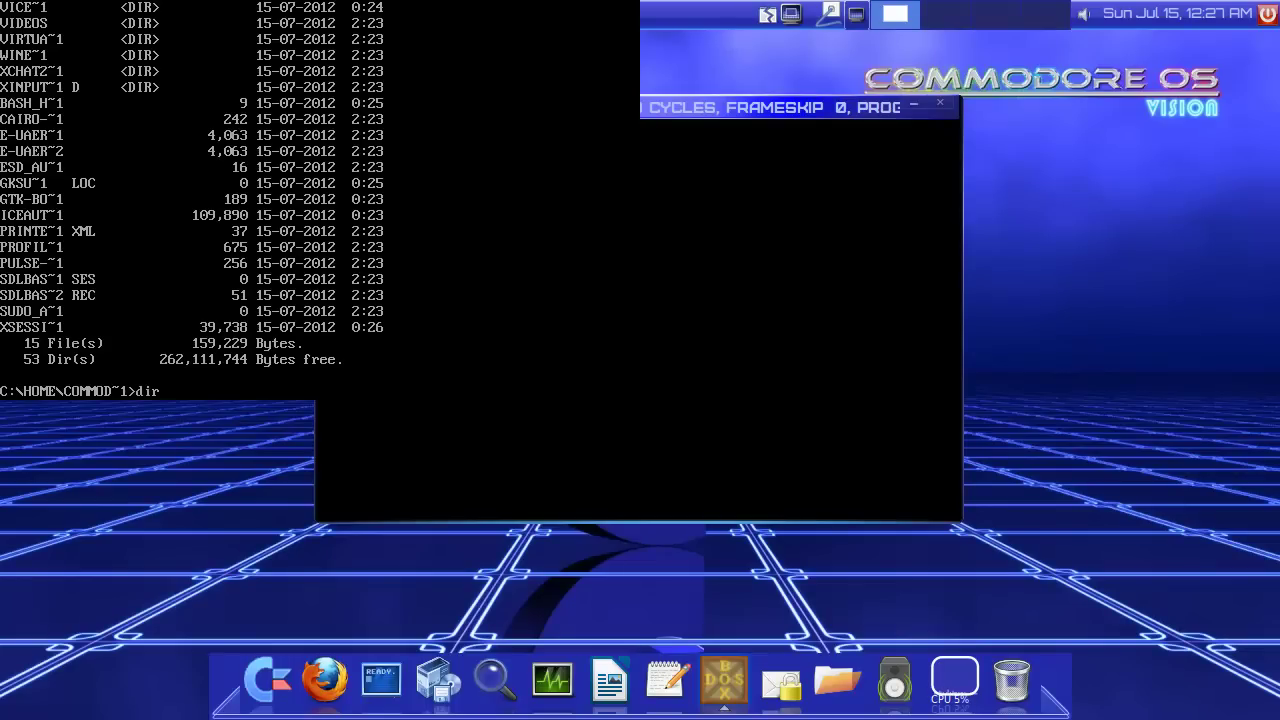
pyautogui.press('Return')
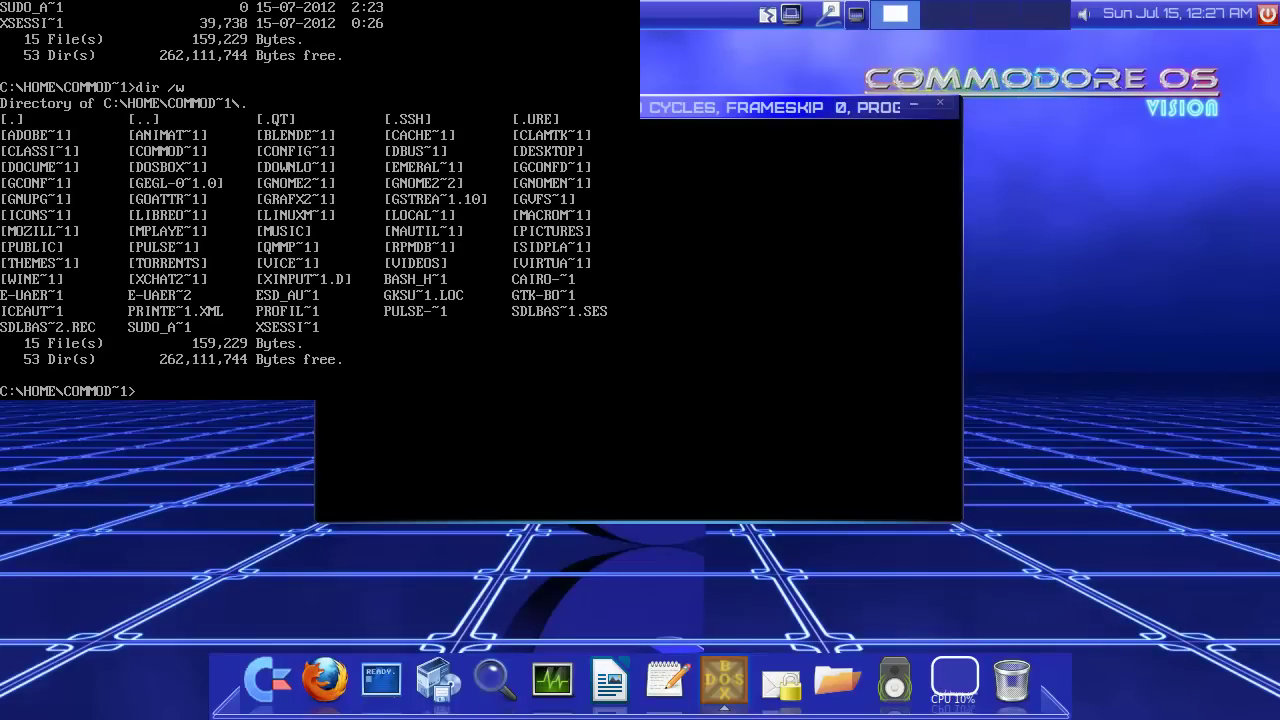
# - Change into DOSBOX~1, list its contents in wide format with "dir /w", and exit DOSBox
pyautogui.write('cd DOSBOX~1')
pyautogui.press('Return')
pyautogui.write('dir /')
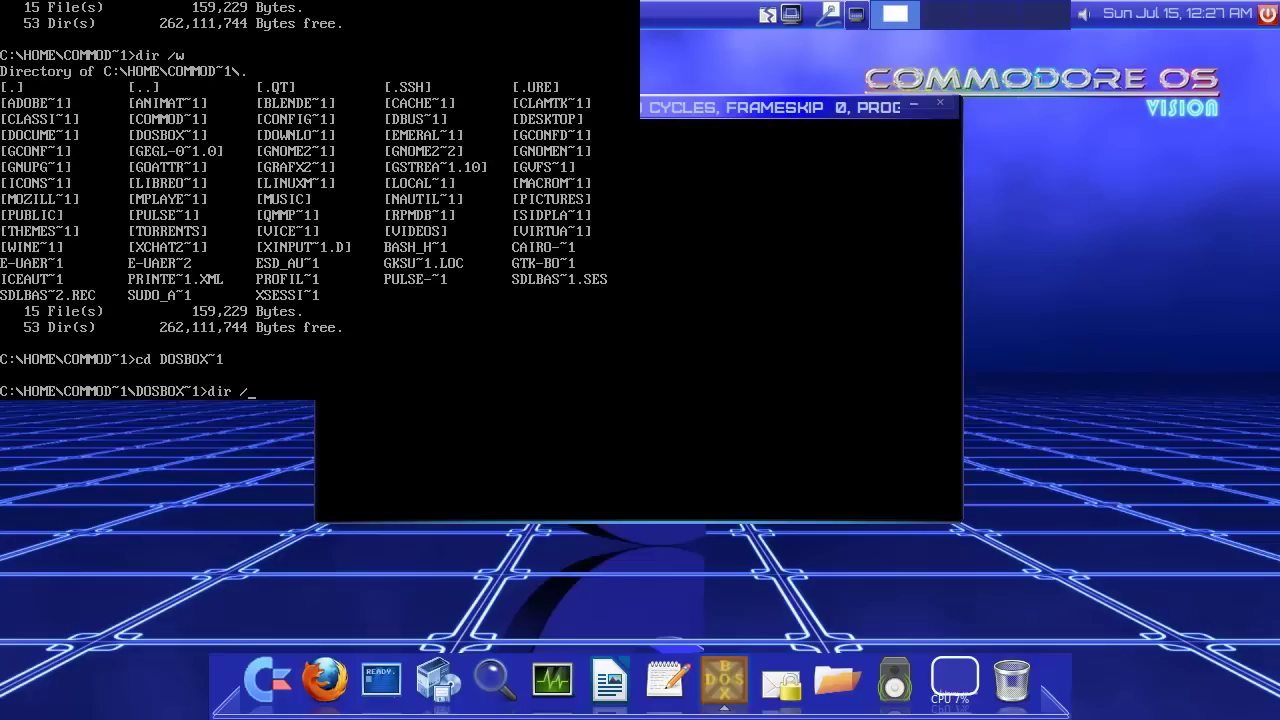
pyautogui.write('w')
pyautogui.press('Return')
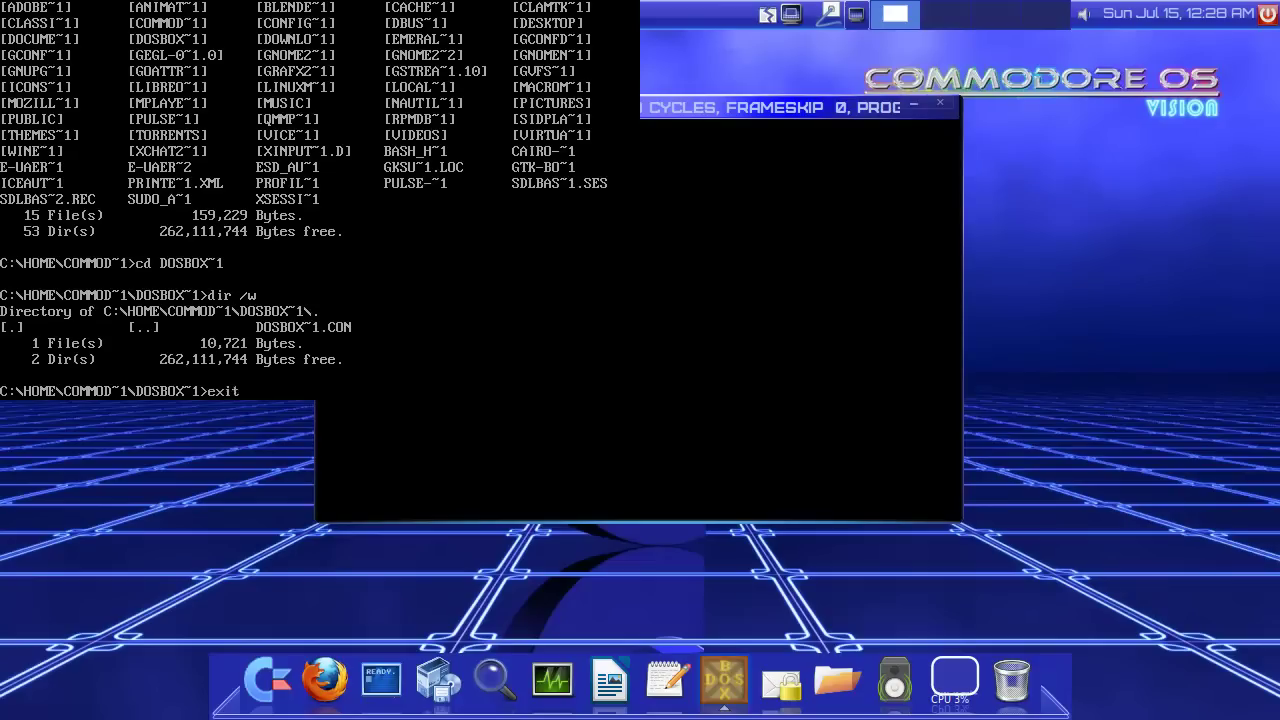
pyautogui.write('exit')
pyautogui.press('Return')
# - Look through the installed games, including the First Person Shooters, and launch the web browser
pyautogui.click(105, 13)
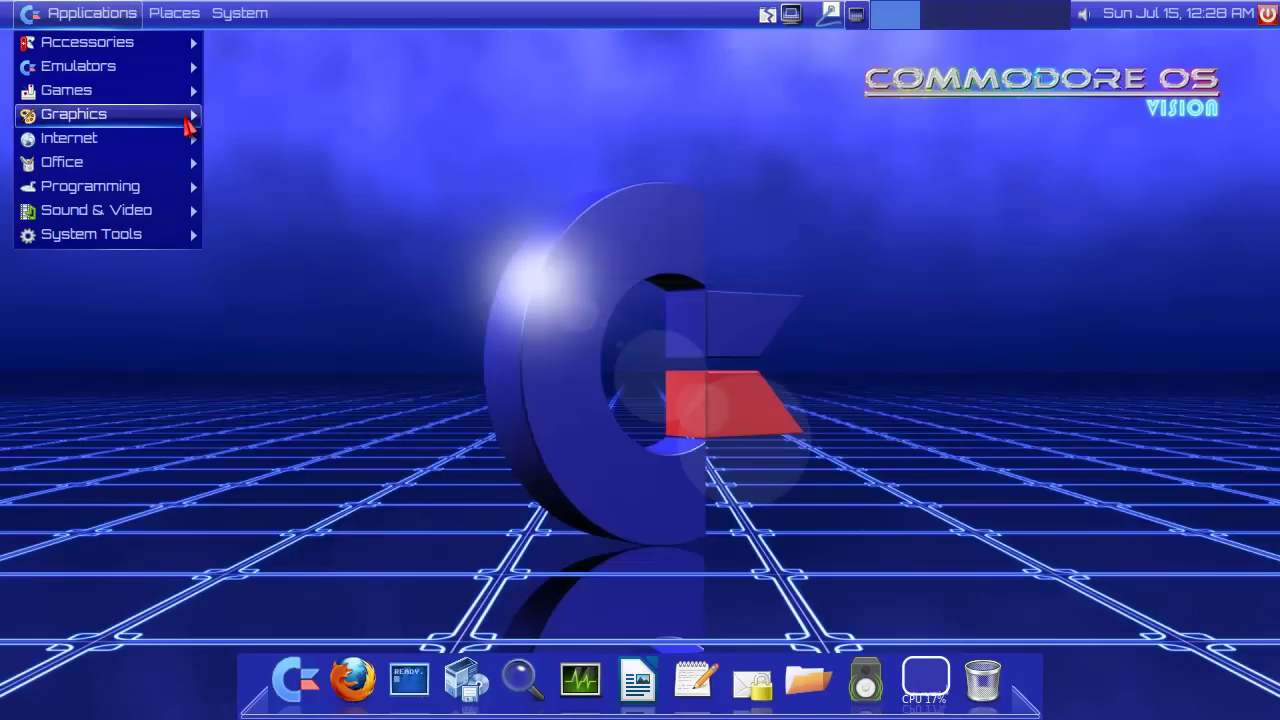
pyautogui.moveTo(171, 100)
pyautogui.moveTo(362, 203)
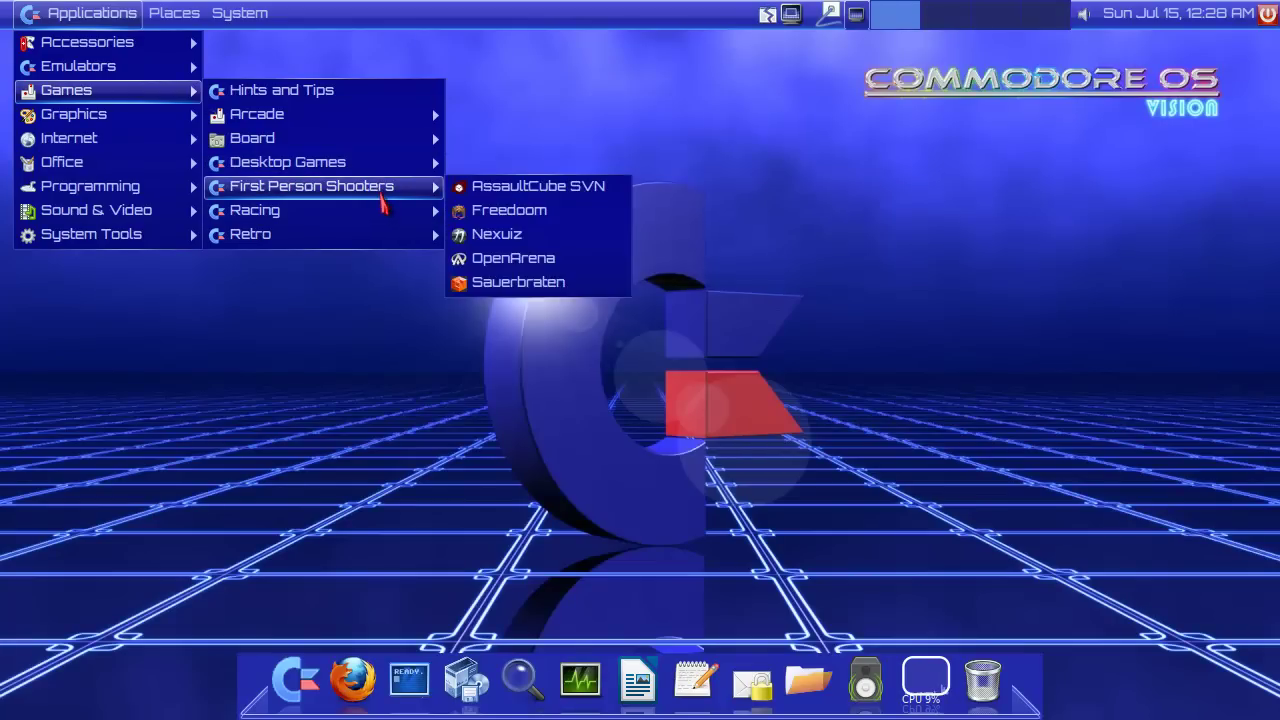
pyautogui.moveTo(351, 240)
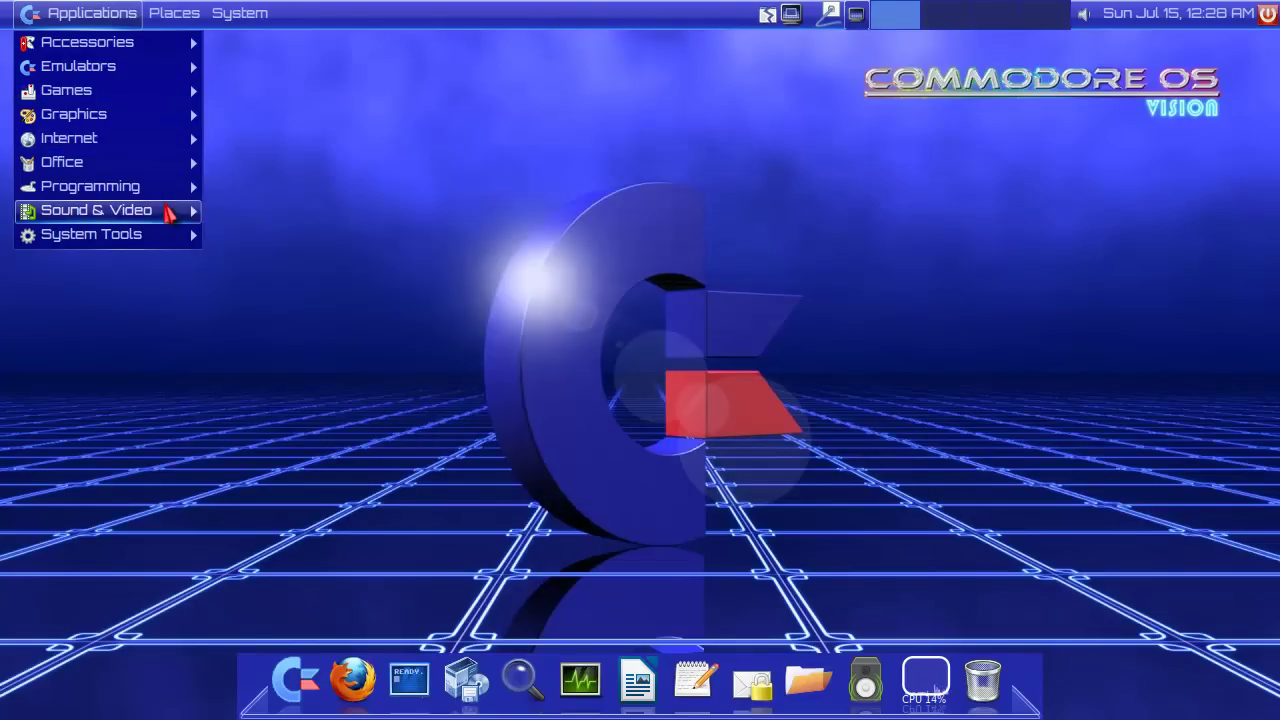
pyautogui.click(312, 194)
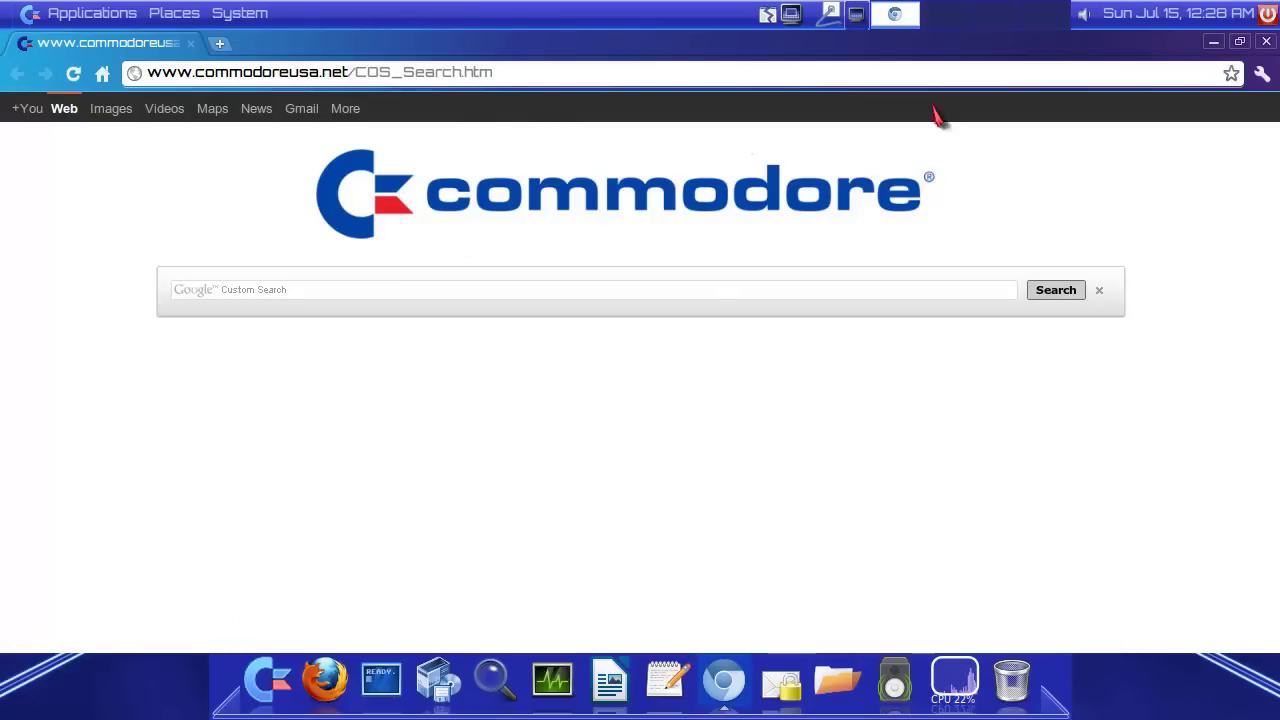
# - Examine the browser's Commodore search page, select its web address and close the browser
pyautogui.doubleClick(1058, 42)
pyautogui.doubleClick(731, 58)
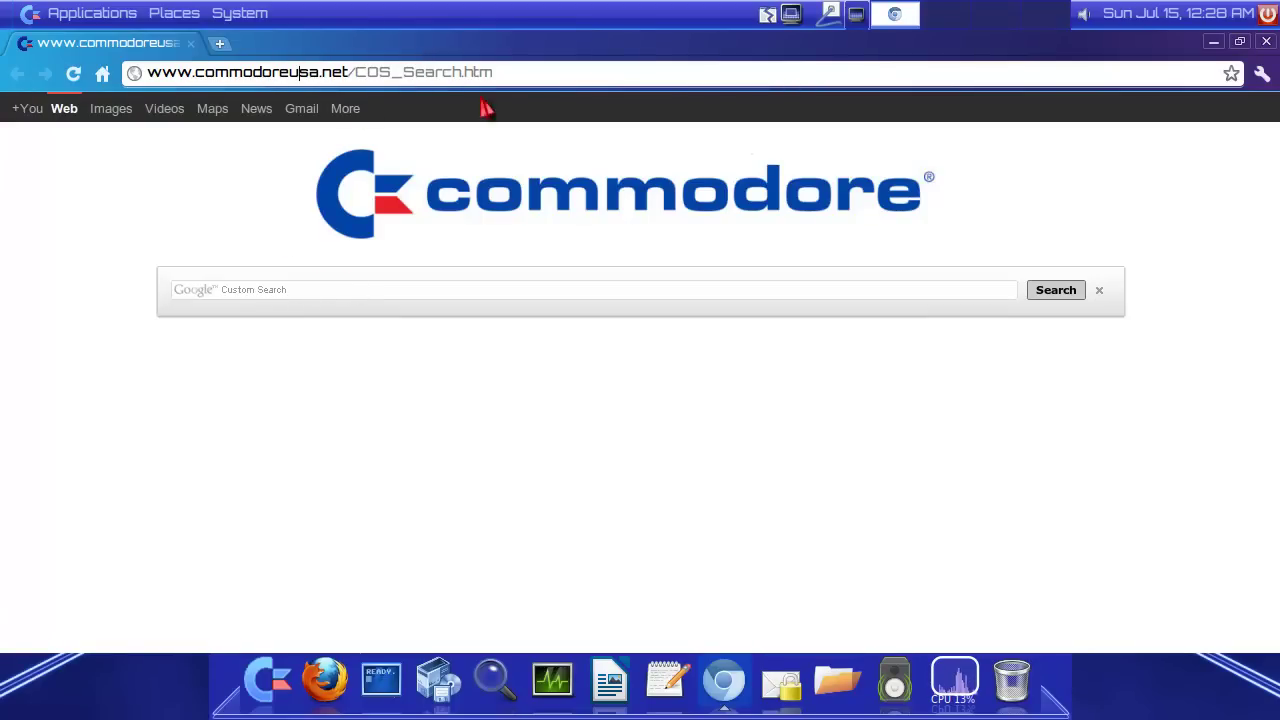
pyautogui.click(330, 72)
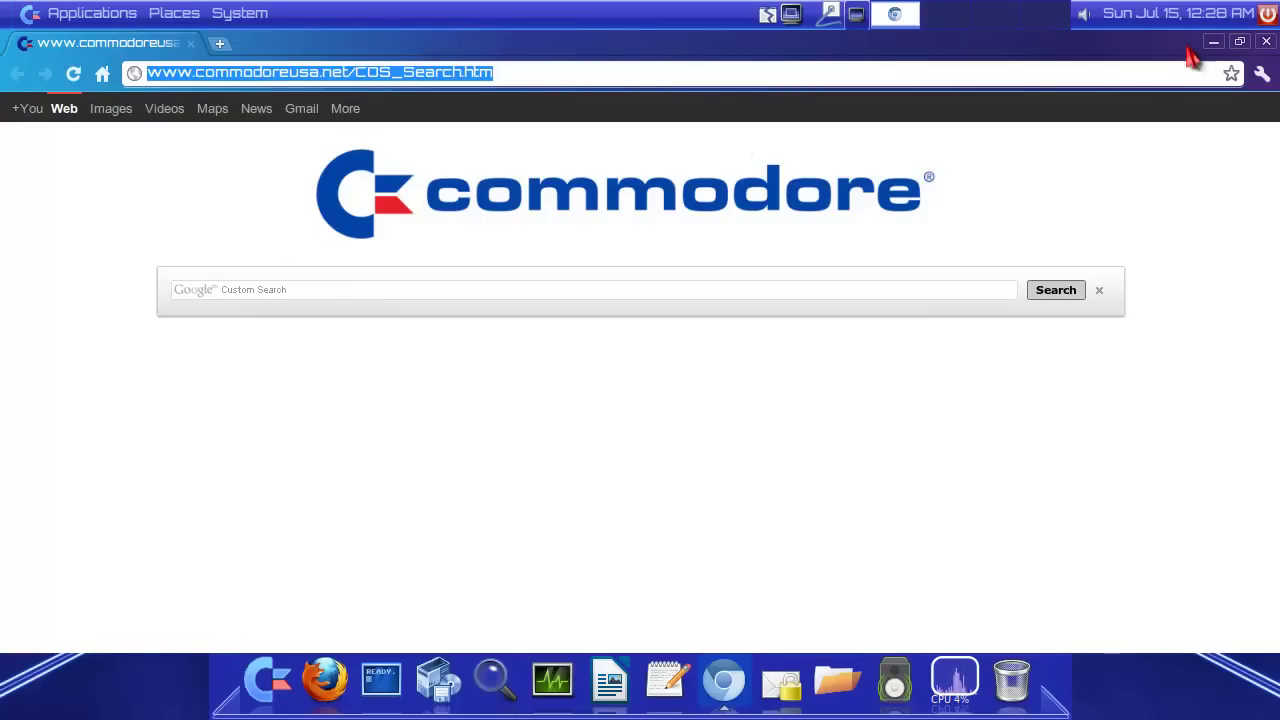
pyautogui.click(1265, 42)
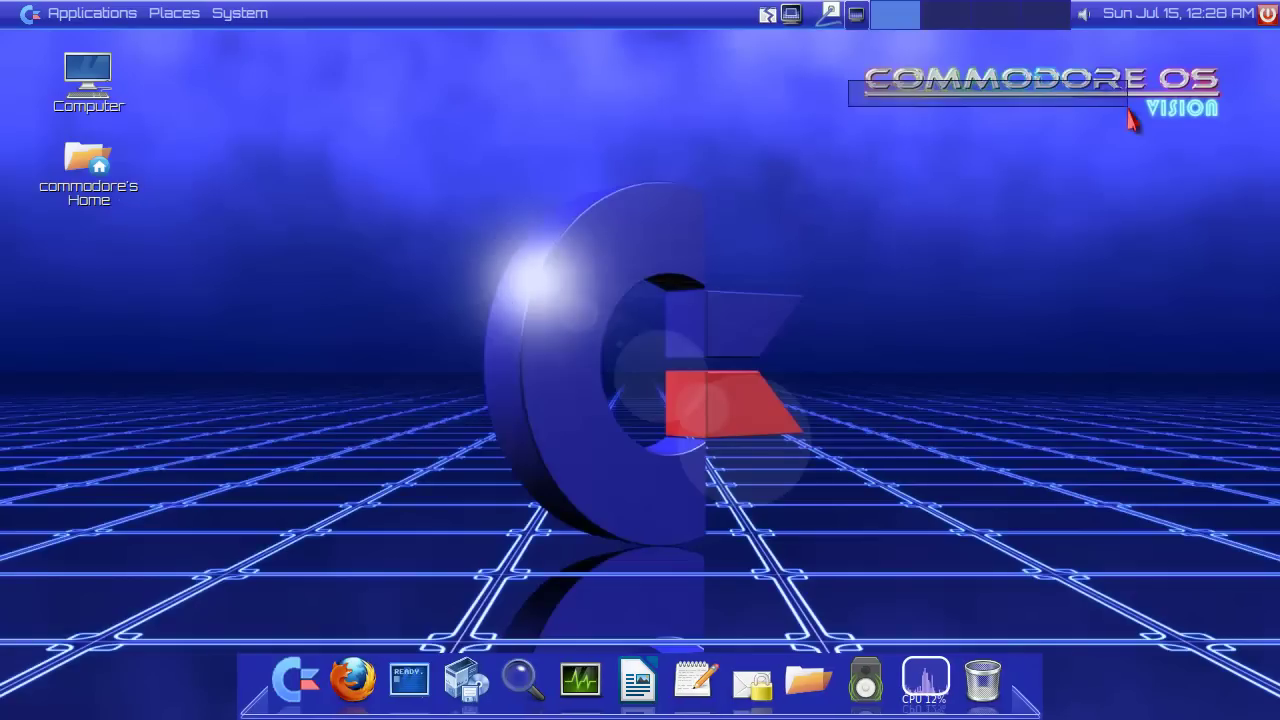
pyautogui.rightClick(517, 226)
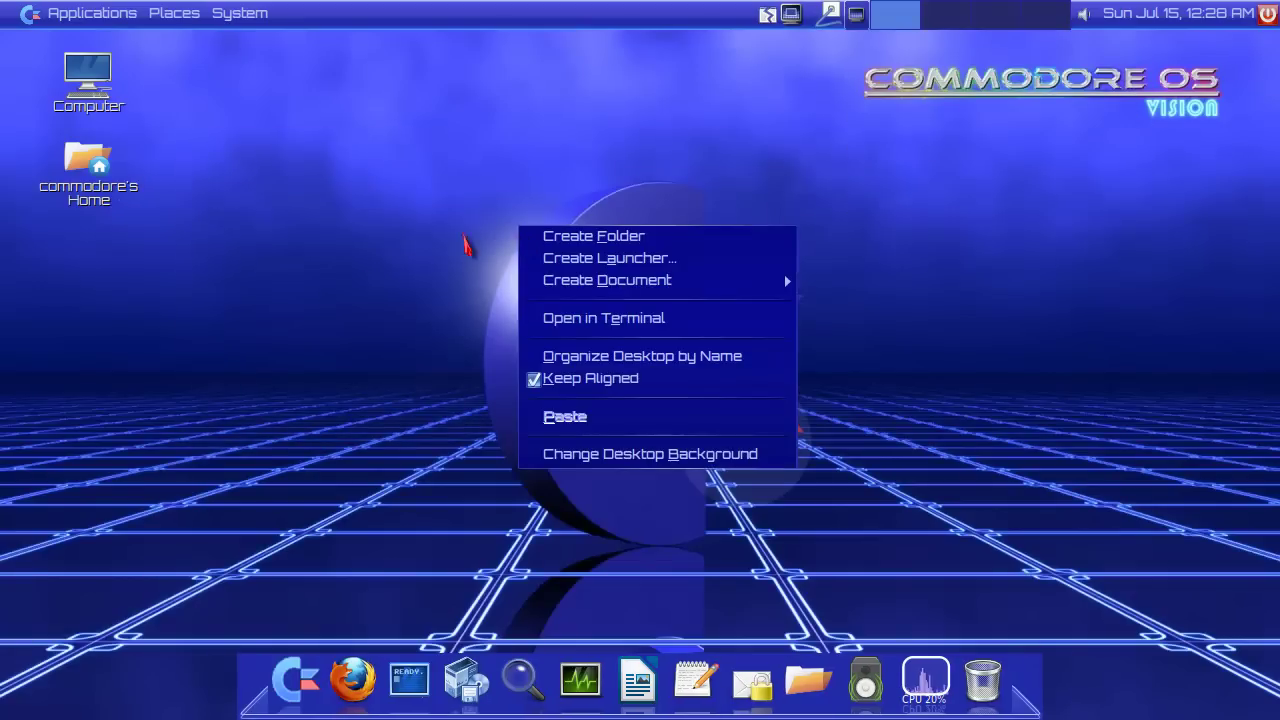
pyautogui.click(468, 272)
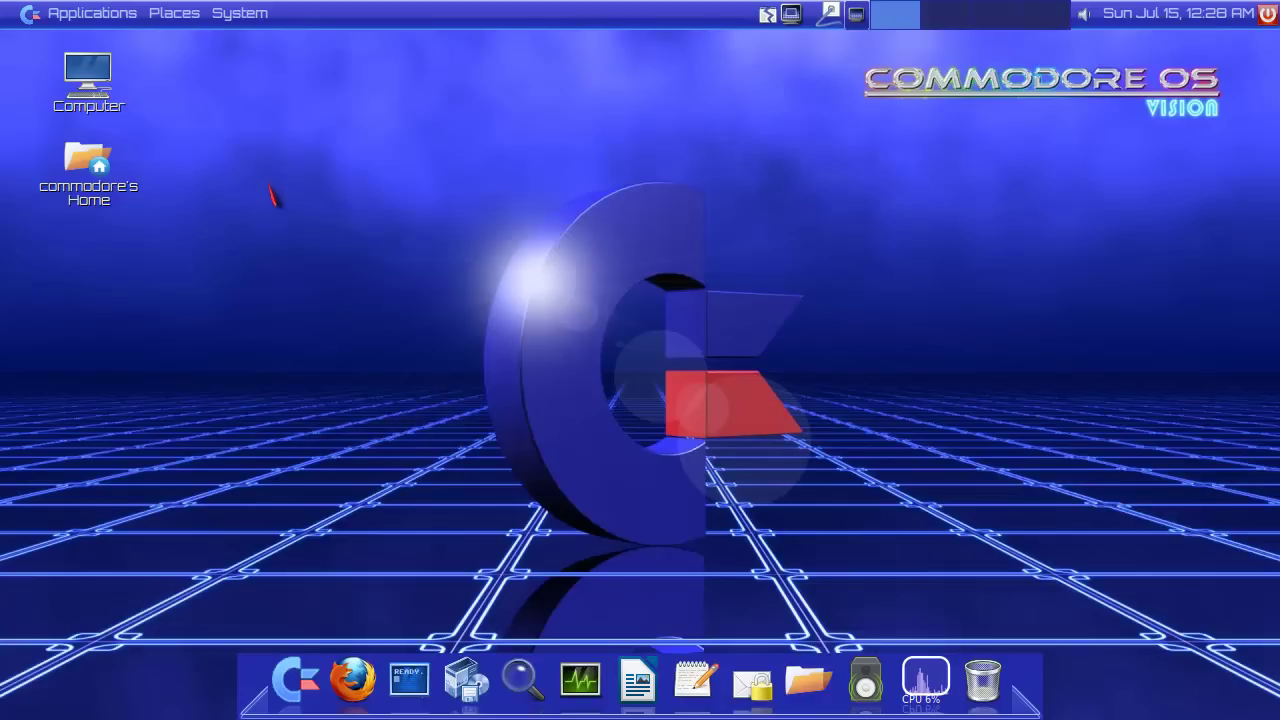